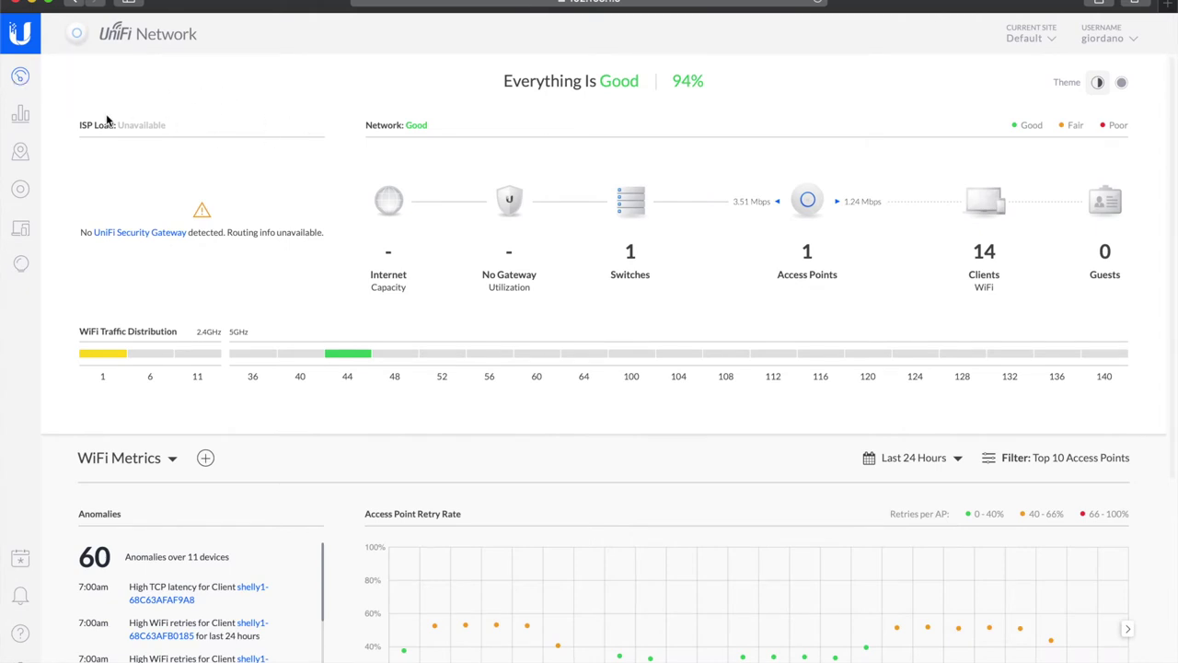
# Open the port list of the UniFi Switch 8 POE-60W and check port 7 and the camera ports.
pyautogui.click(22, 195)
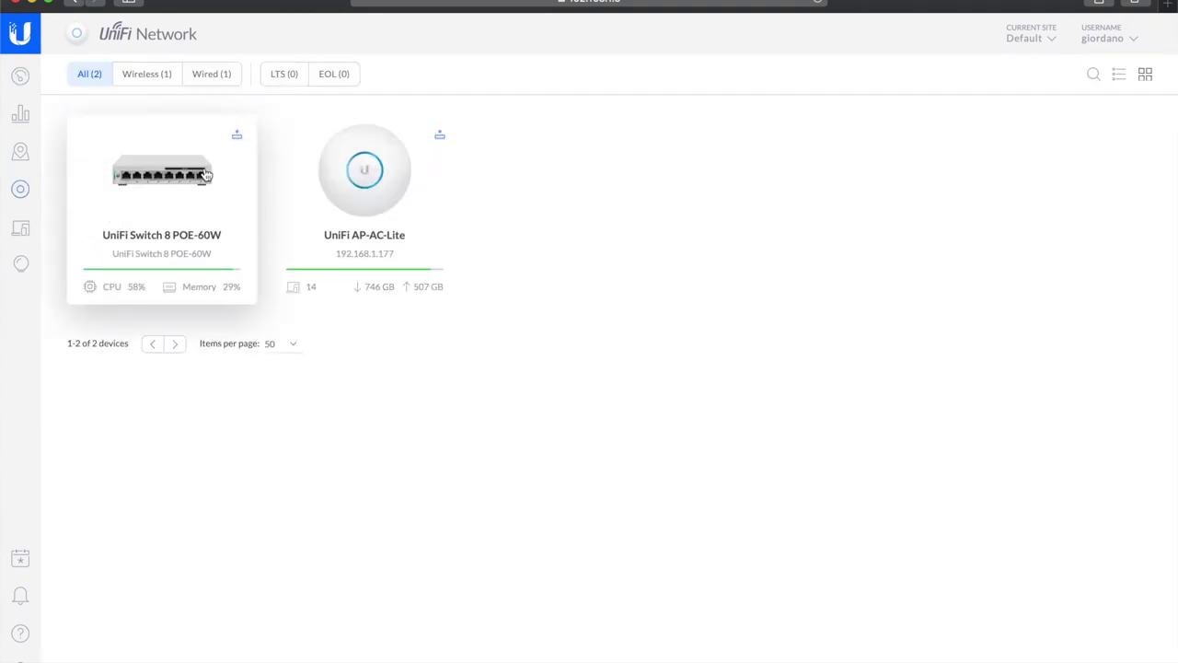
pyautogui.click(183, 175)
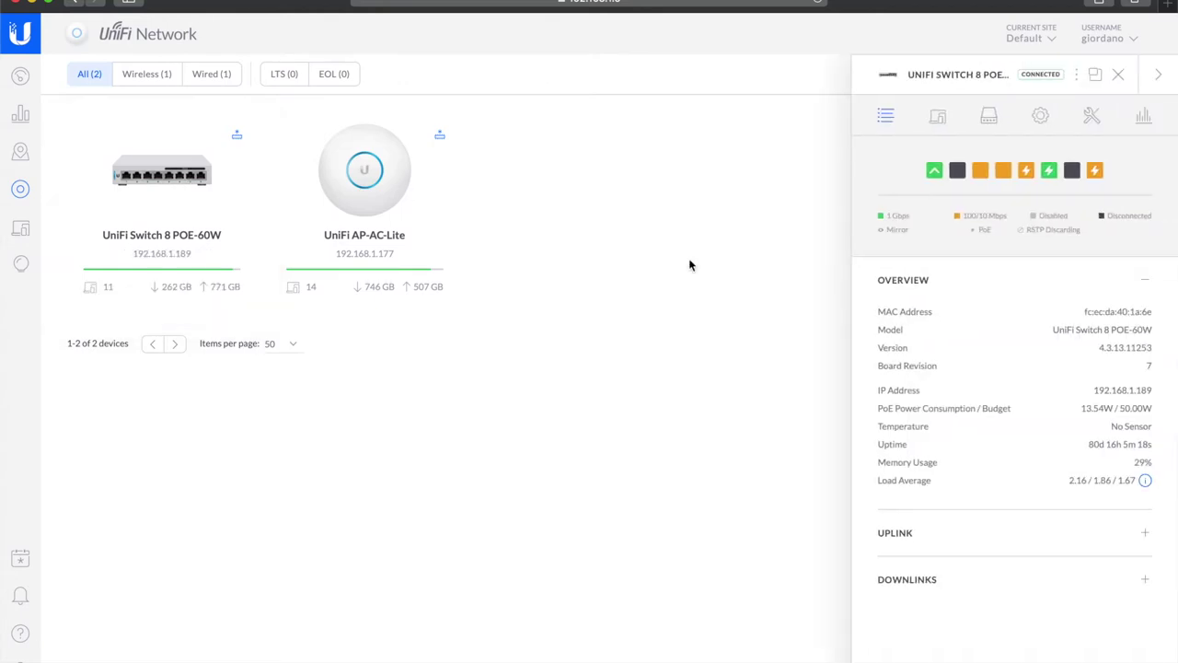
pyautogui.moveTo(1072, 177)
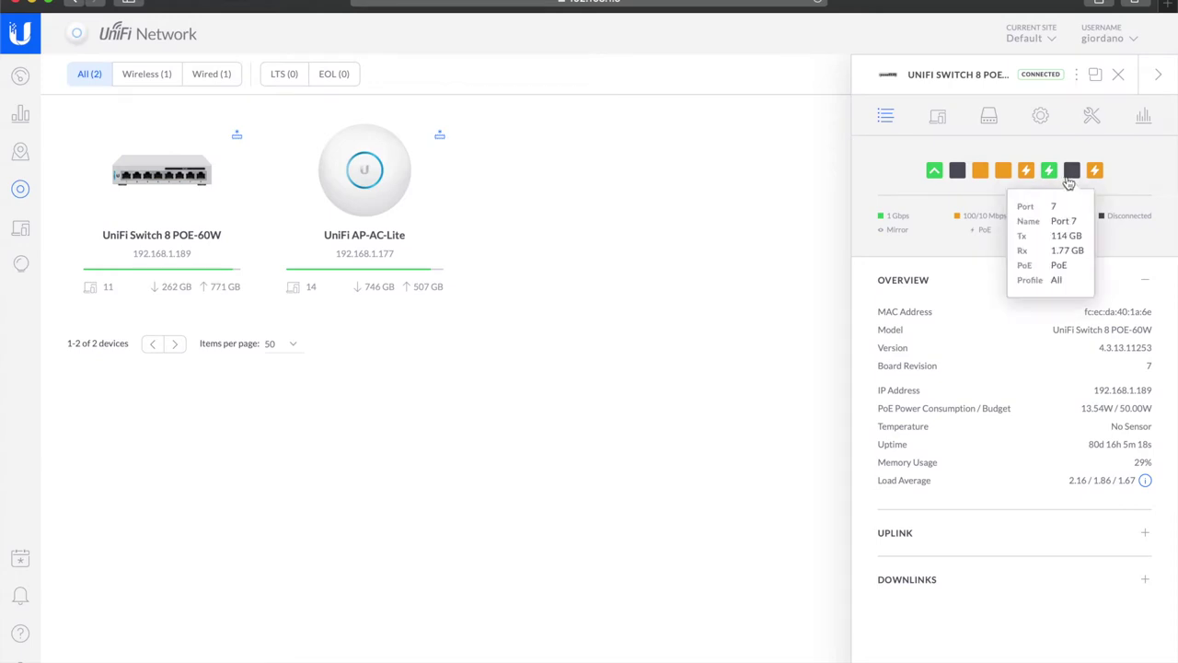
pyautogui.click(1073, 172)
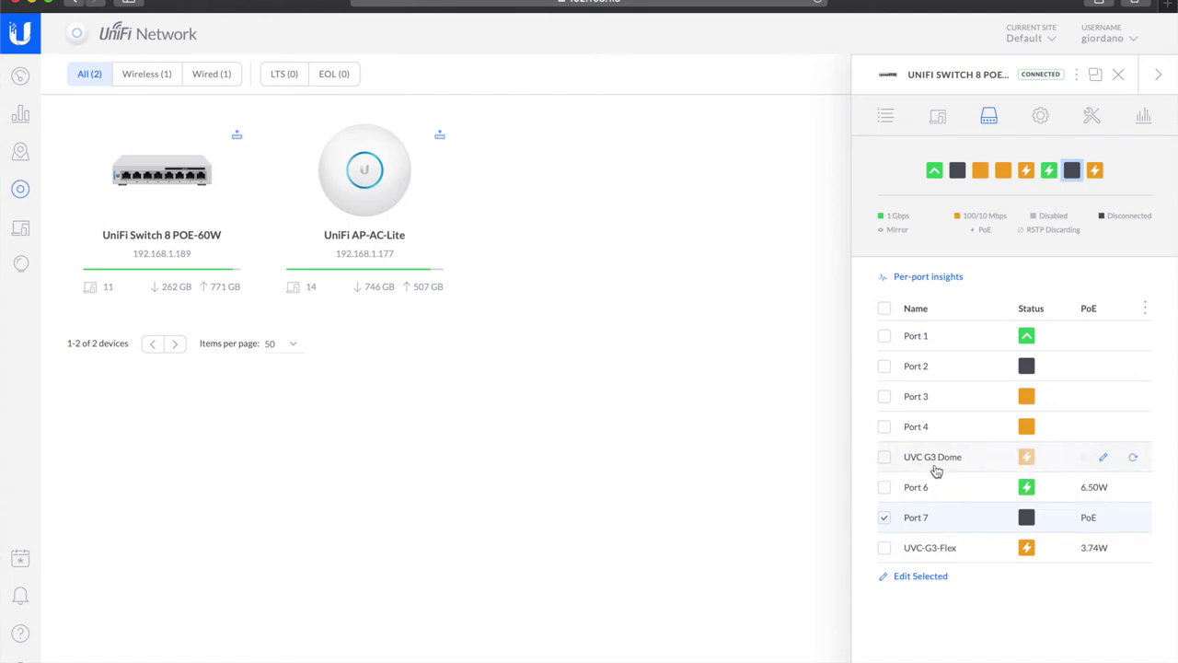
pyautogui.moveTo(1030, 470)
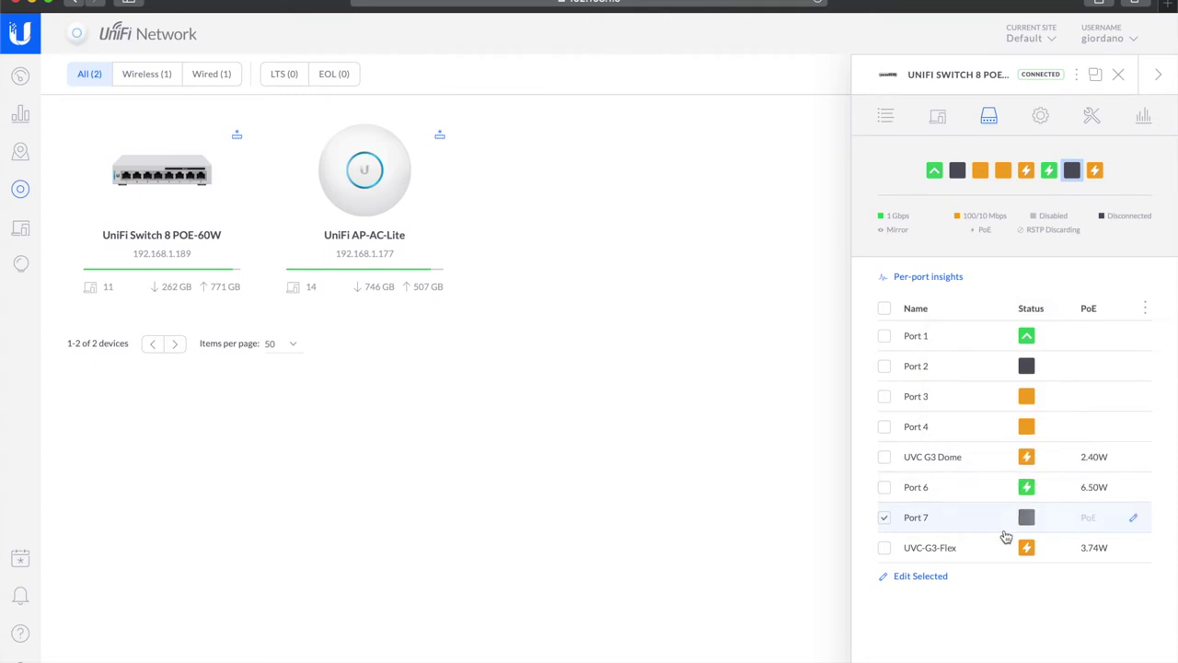
pyautogui.moveTo(1035, 541)
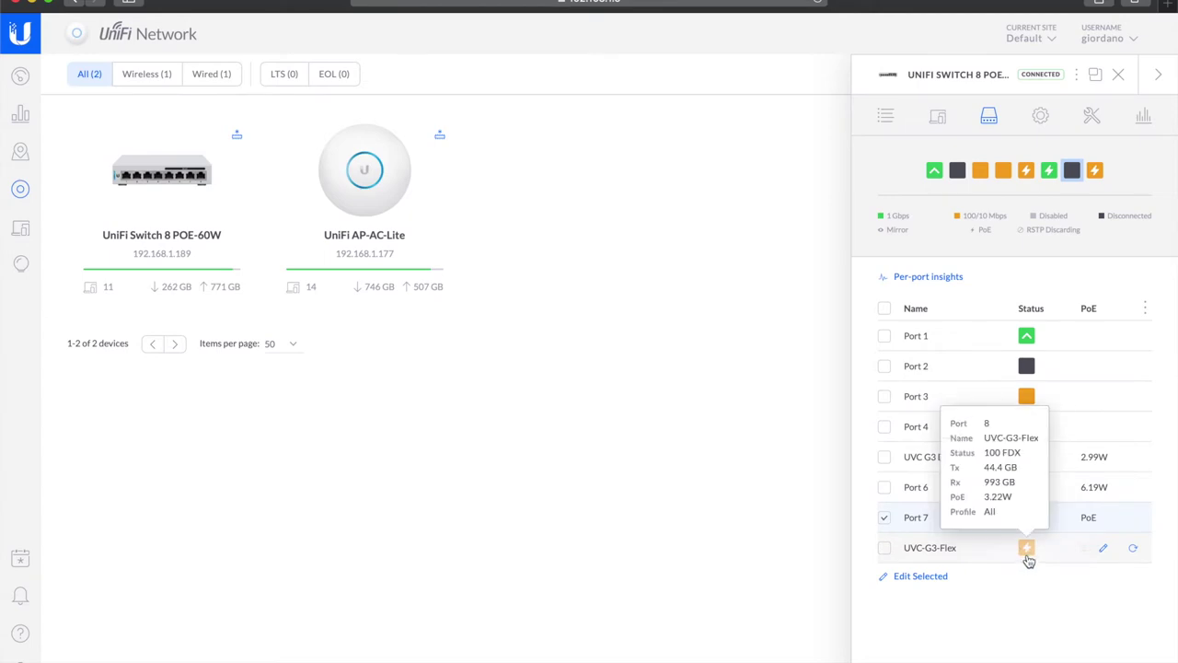
# Rename port 6 of the switch as Cloud Key and apply the change to the controller port.
pyautogui.click(1104, 489)
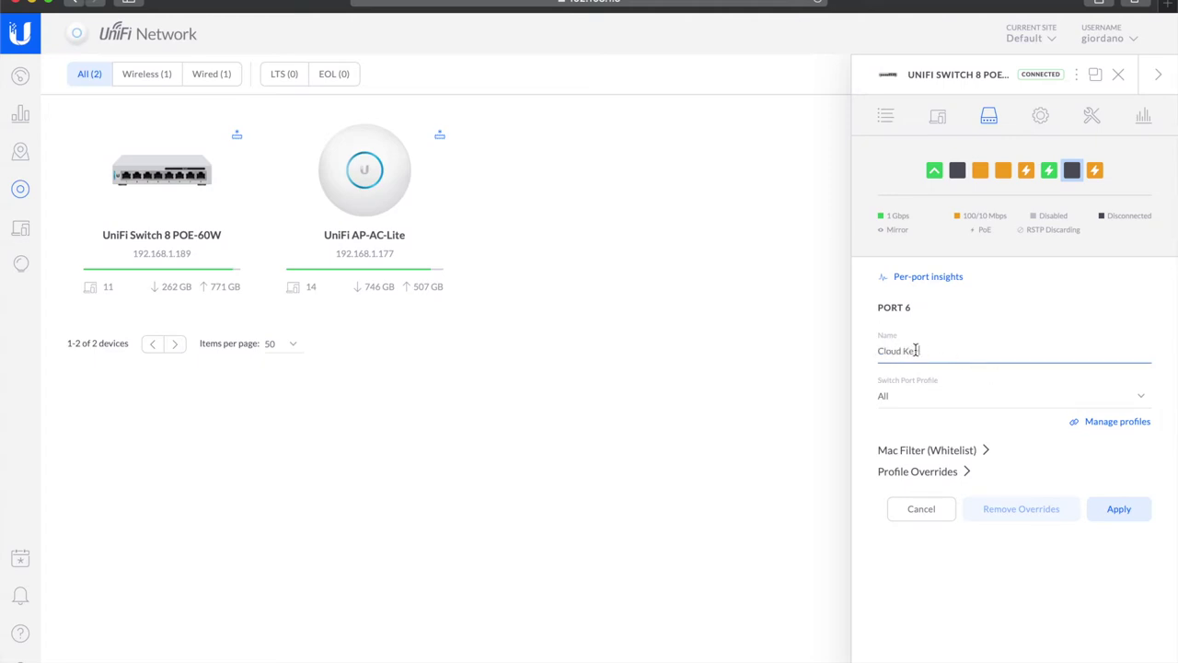
pyautogui.click(1119, 510)
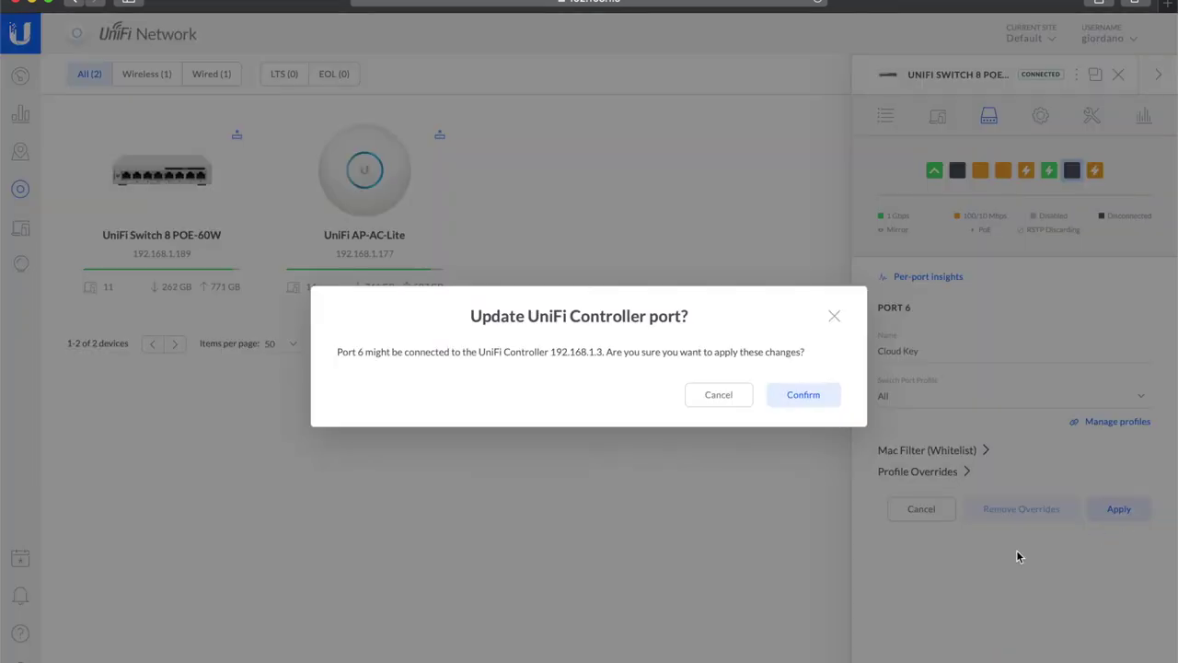
pyautogui.click(797, 402)
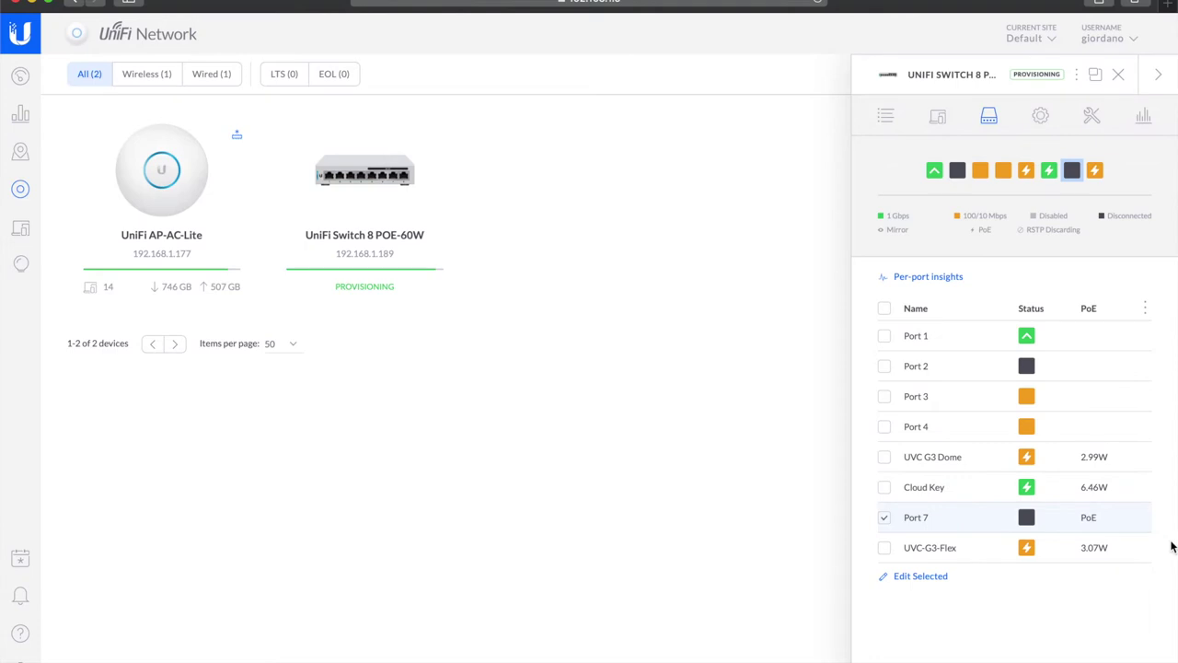
# Rename port 7 of the switch as Unifi AP Wall and apply the change.
pyautogui.click(1134, 519)
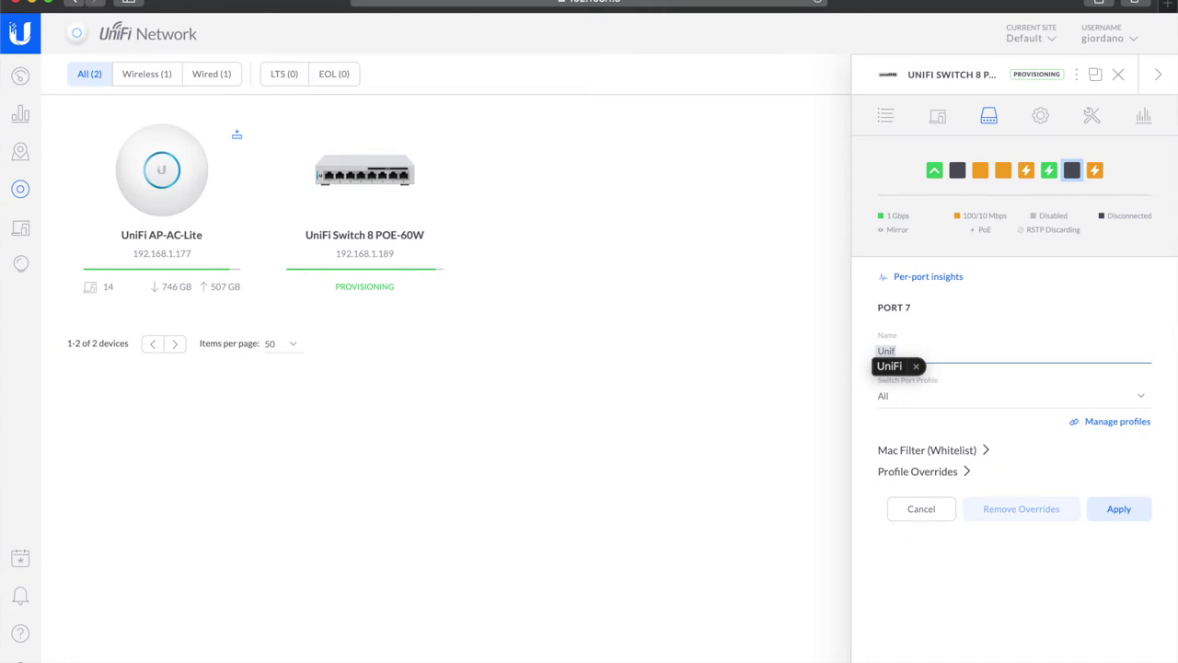
pyautogui.write('i I')
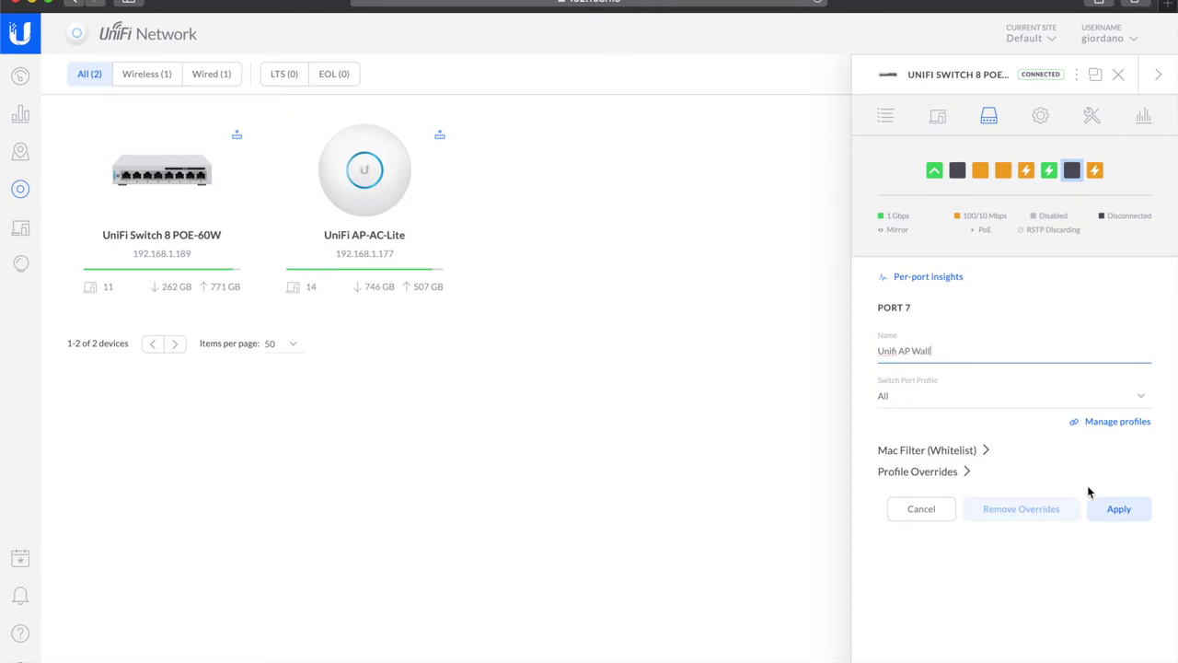
pyautogui.click(1130, 516)
pyautogui.click(1130, 516)
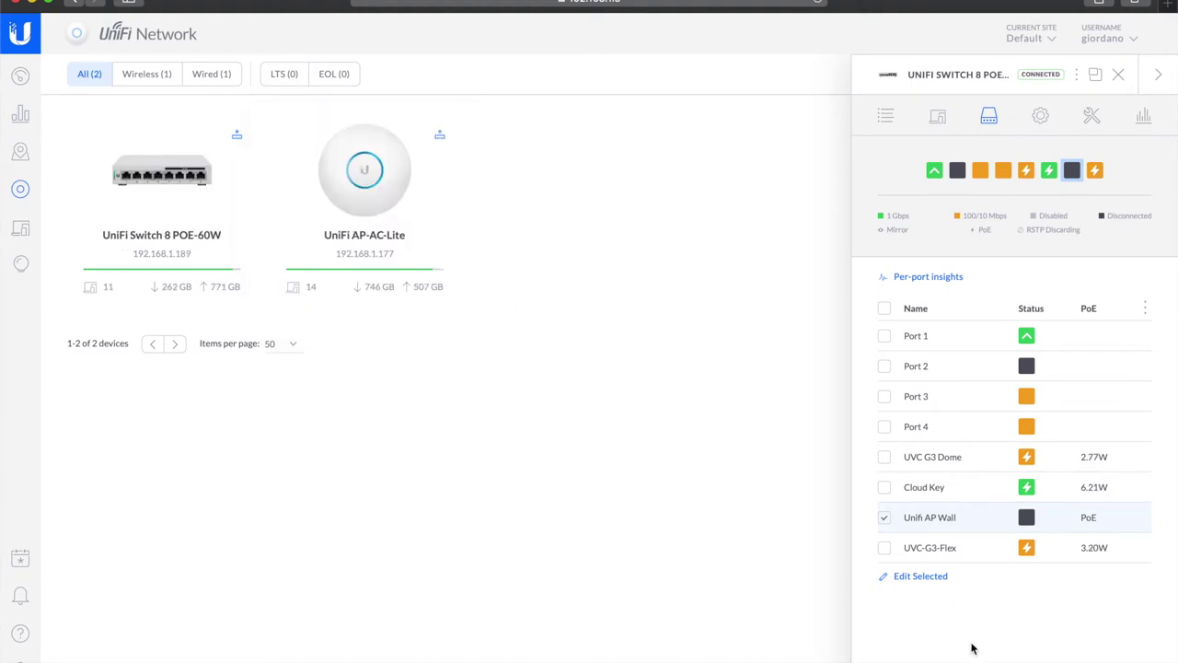
# Check the connection status and PoE details of the Unifi AP Wall port.
pyautogui.click(885, 517)
pyautogui.click(884, 519)
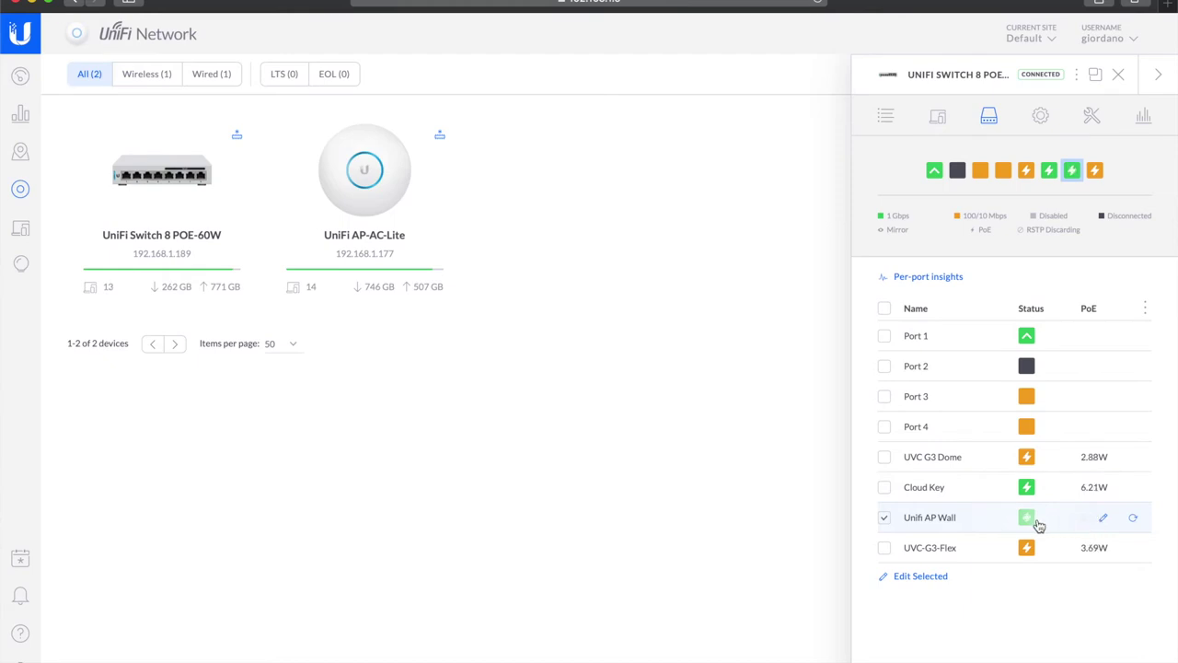
pyautogui.moveTo(1031, 522)
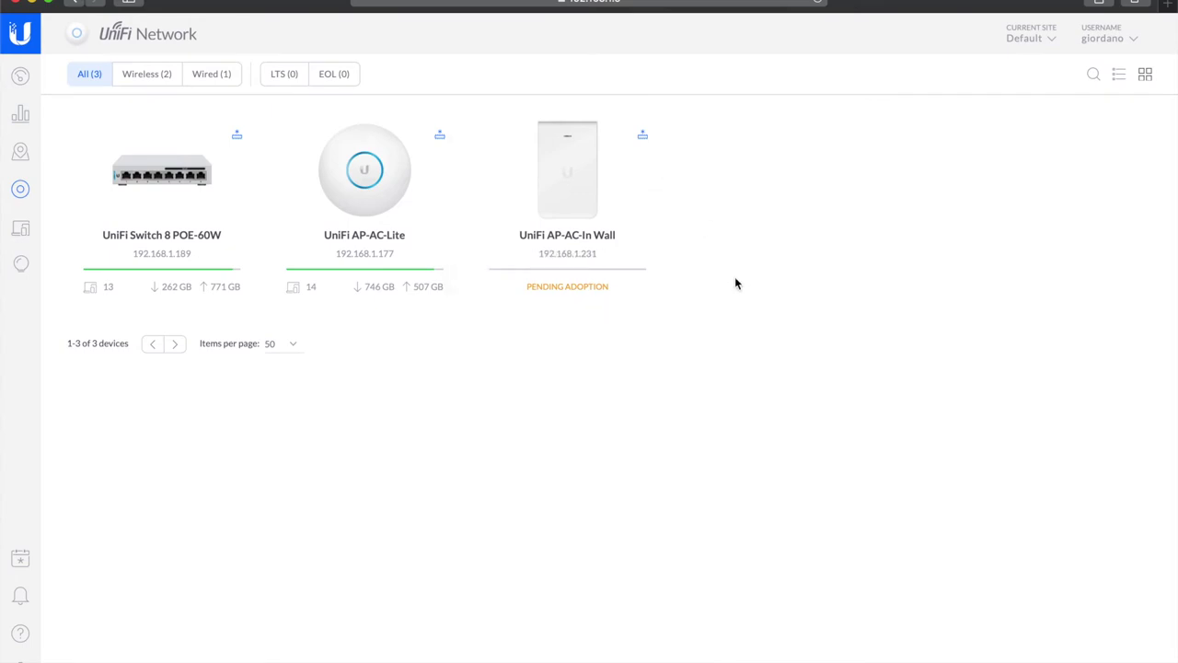
# Adopt the UniFi AP-AC-In Wall access point and upgrade its firmware to 4.3.20.11298.
pyautogui.click(586, 194)
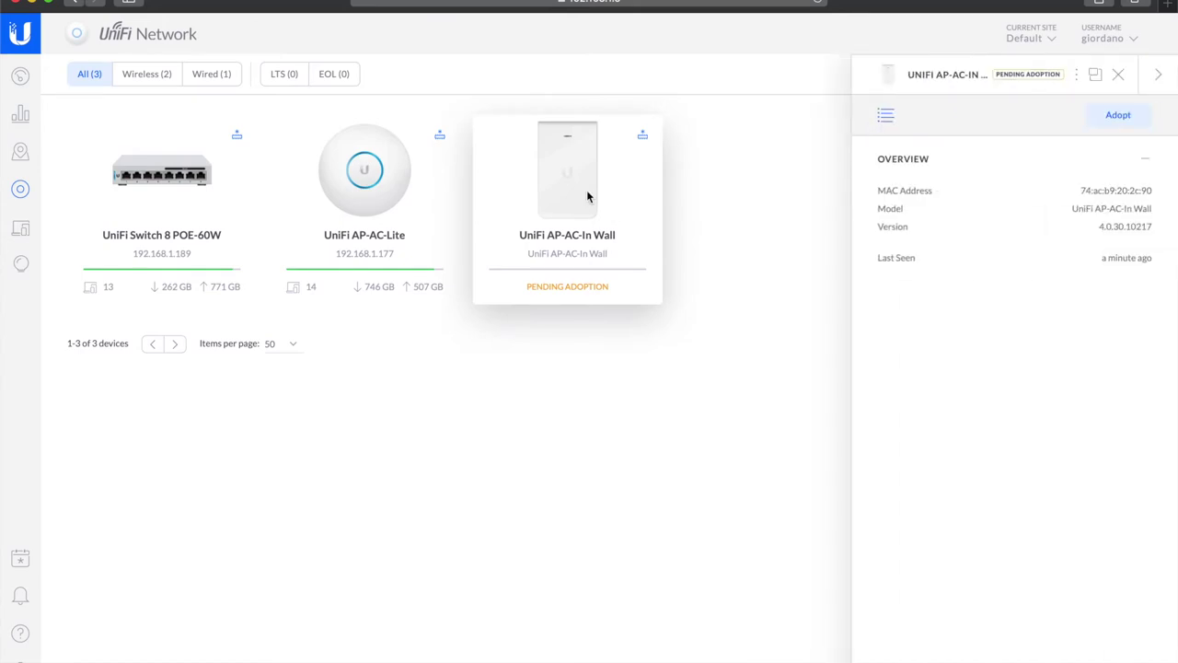
pyautogui.click(1116, 120)
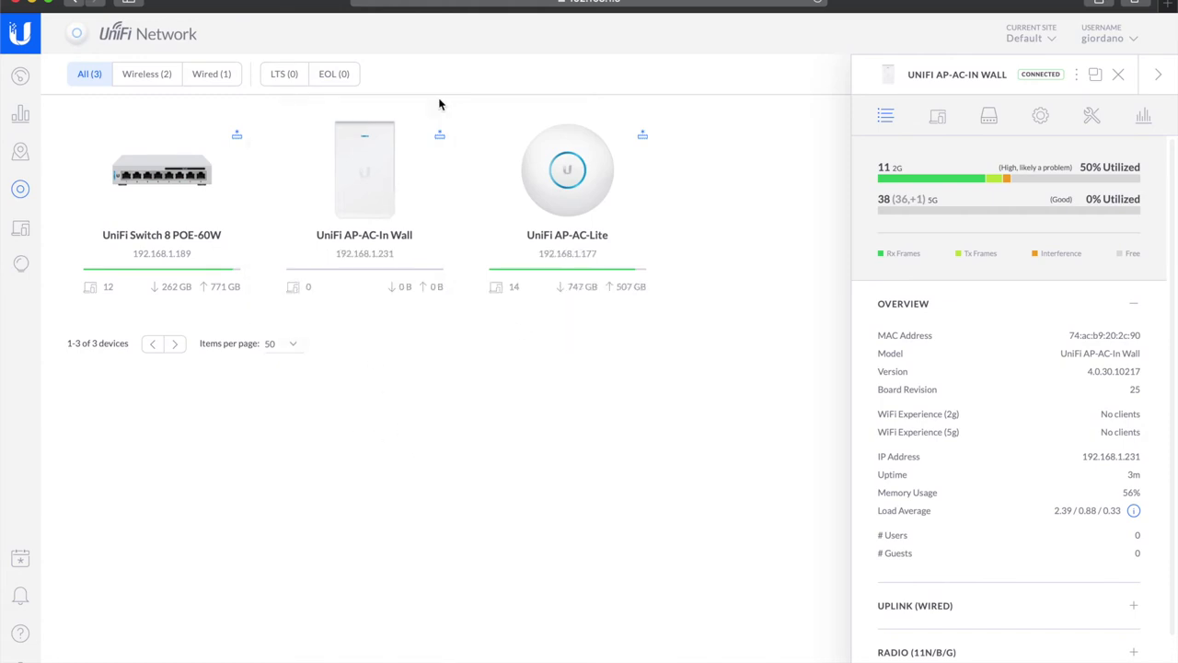
pyautogui.click(440, 137)
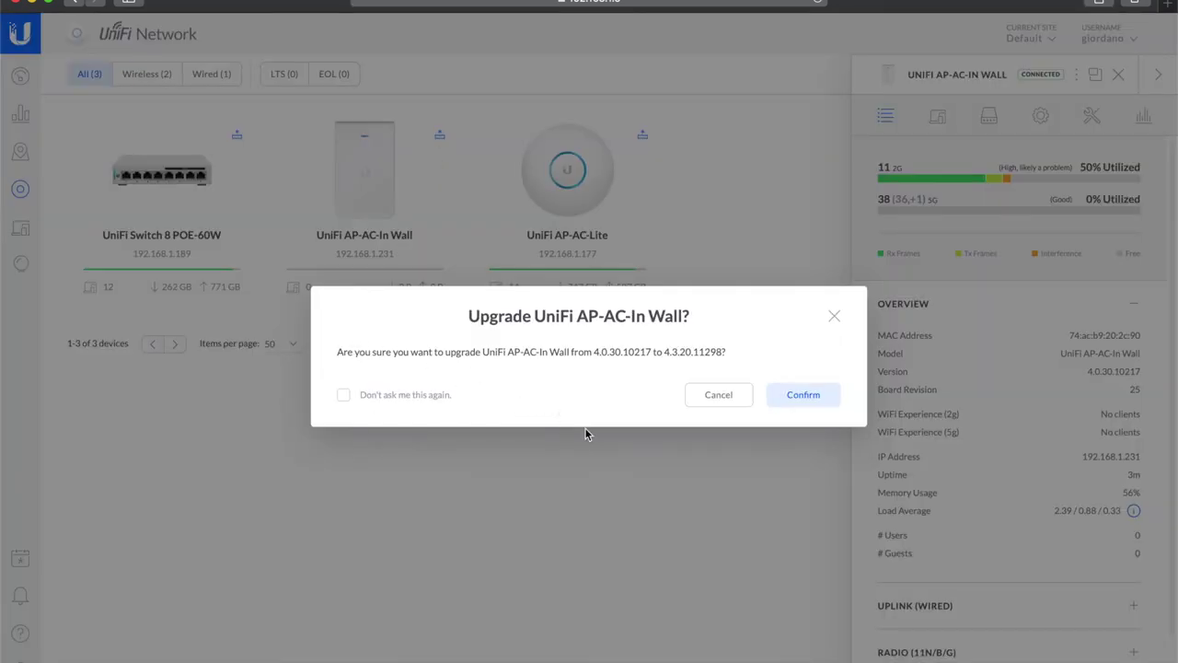
pyautogui.click(796, 394)
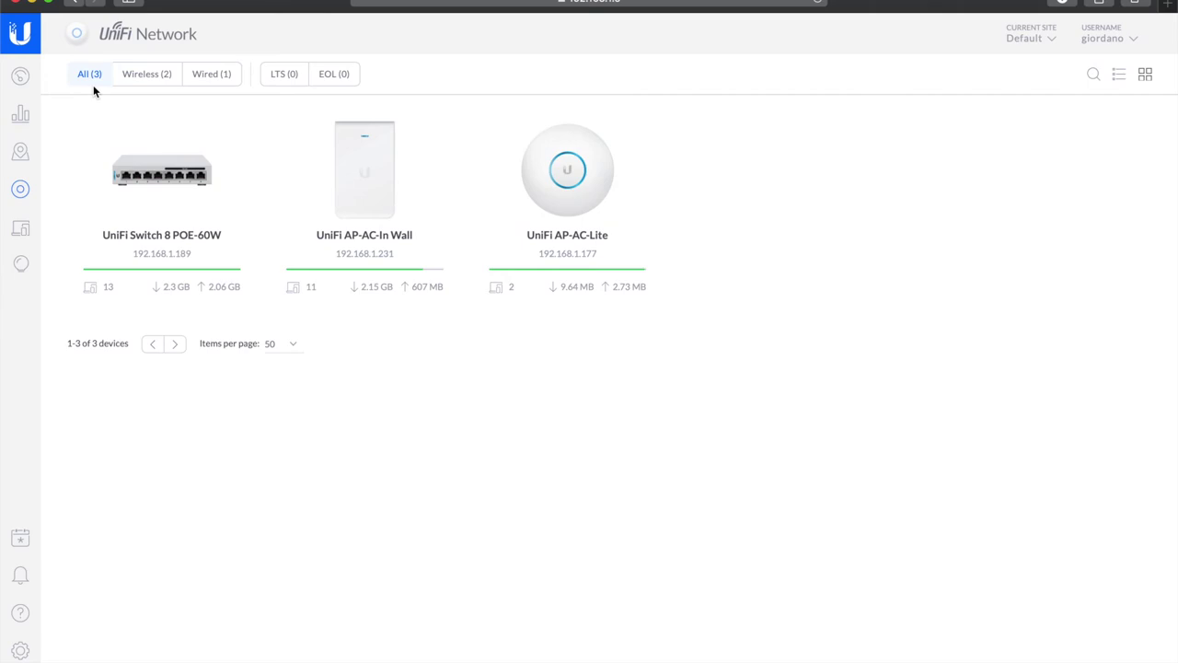
# Compare the overviews of the AP-AC-Lite and the AP-AC-In Wall, and list the clients connected to the AP-AC-Lite.
pyautogui.click(93, 84)
pyautogui.click(603, 166)
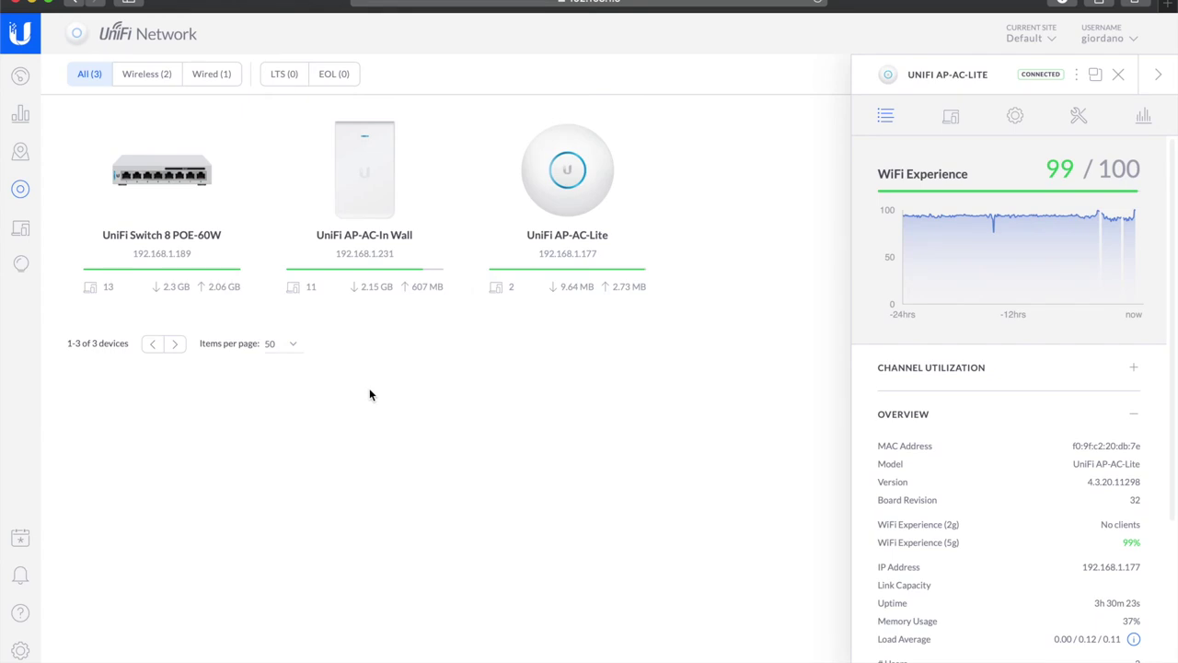
pyautogui.click(370, 138)
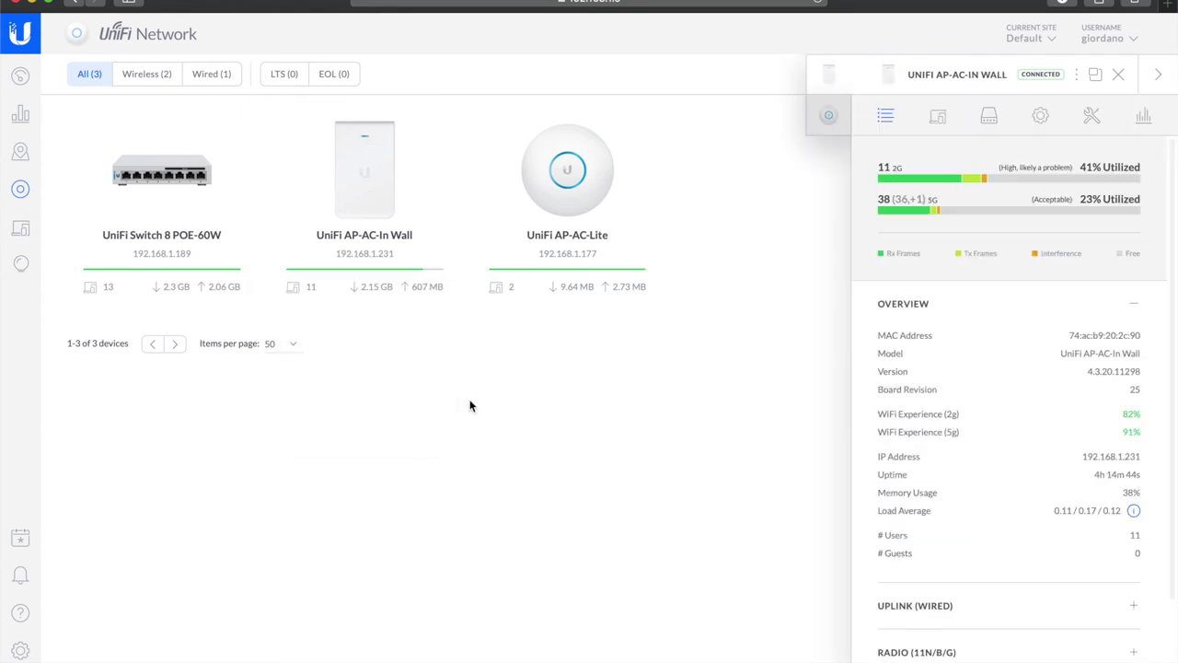
pyautogui.click(578, 177)
pyautogui.scroll(-5, 1020, 526)
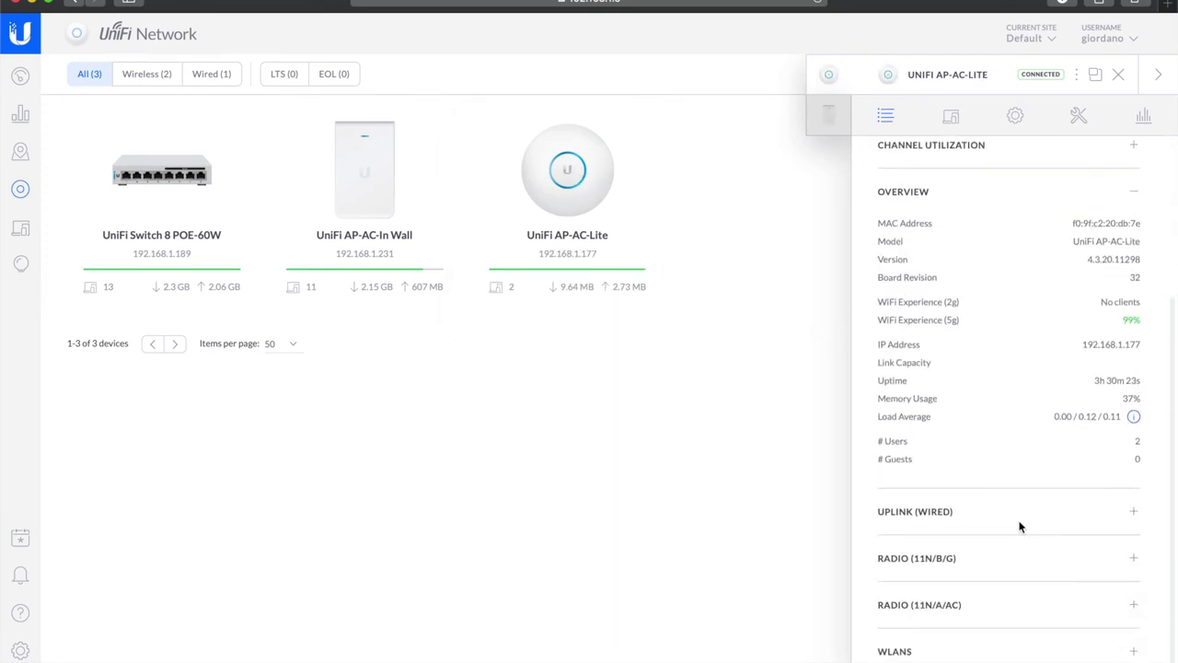
pyautogui.scroll(1, 1001, 351)
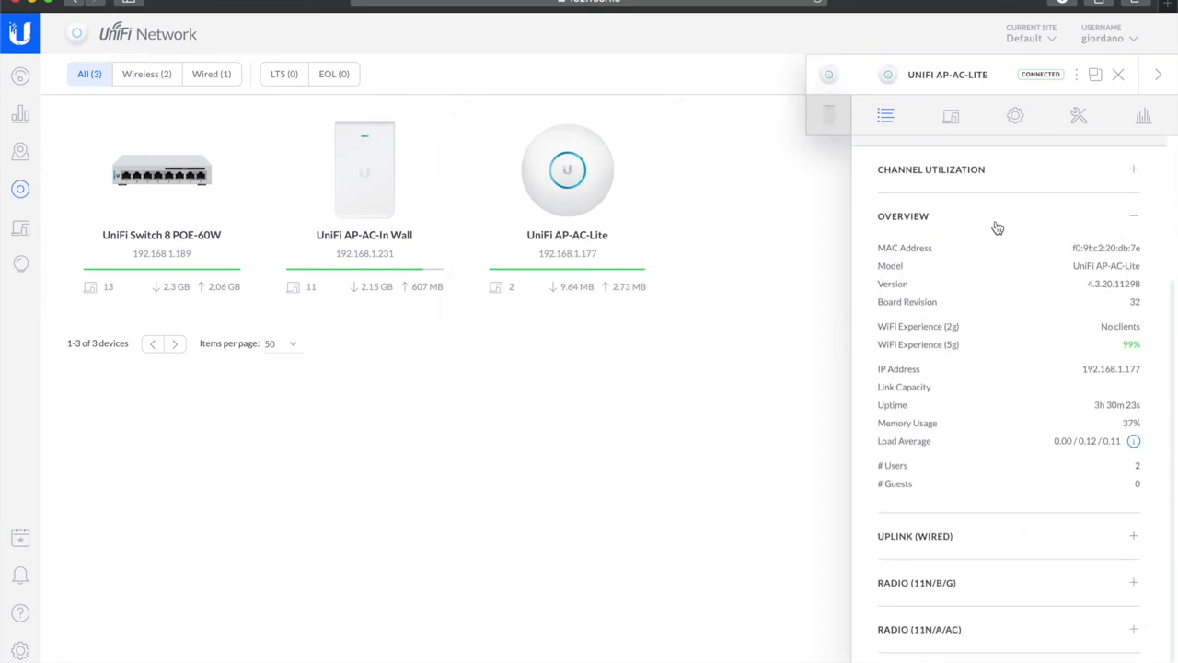
pyautogui.click(953, 118)
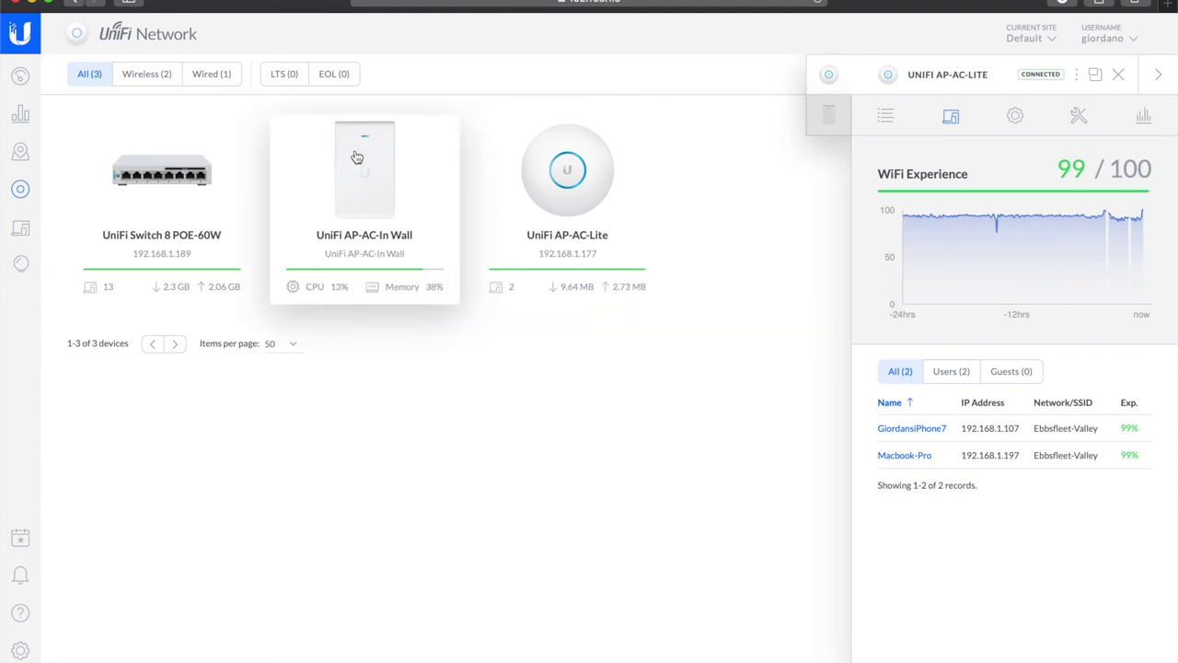
# Review the AP-AC-In Wall's overview and list the clients connected to it.
pyautogui.click(361, 179)
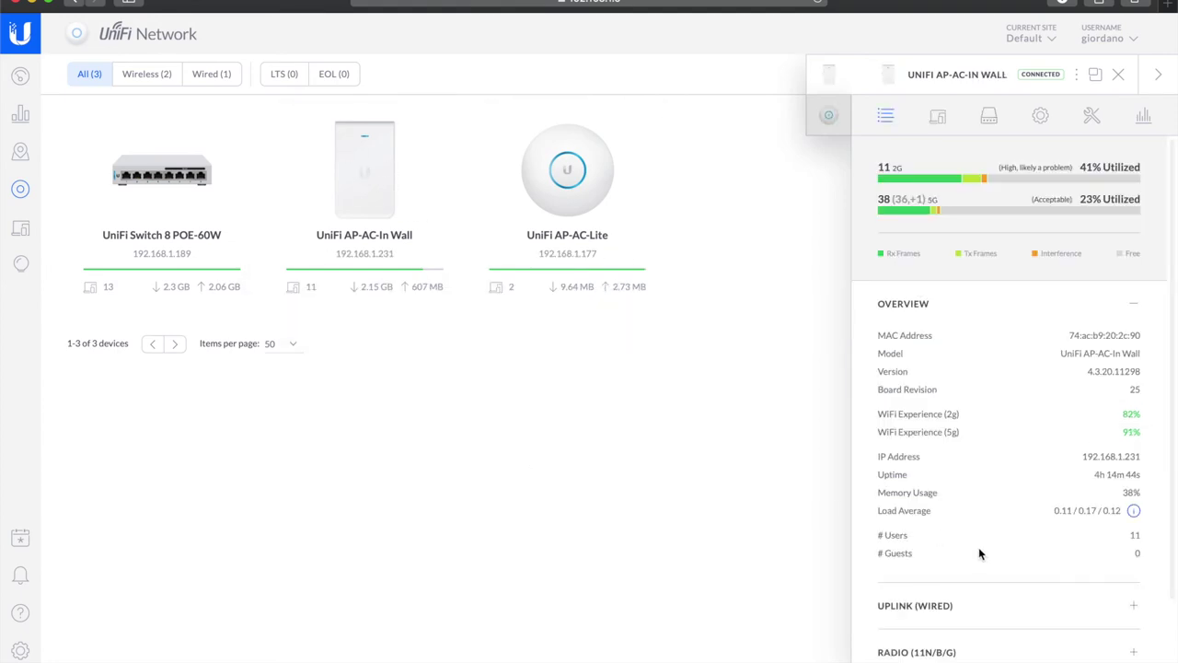
pyautogui.scroll(-3, 981, 552)
pyautogui.scroll(3, 902, 381)
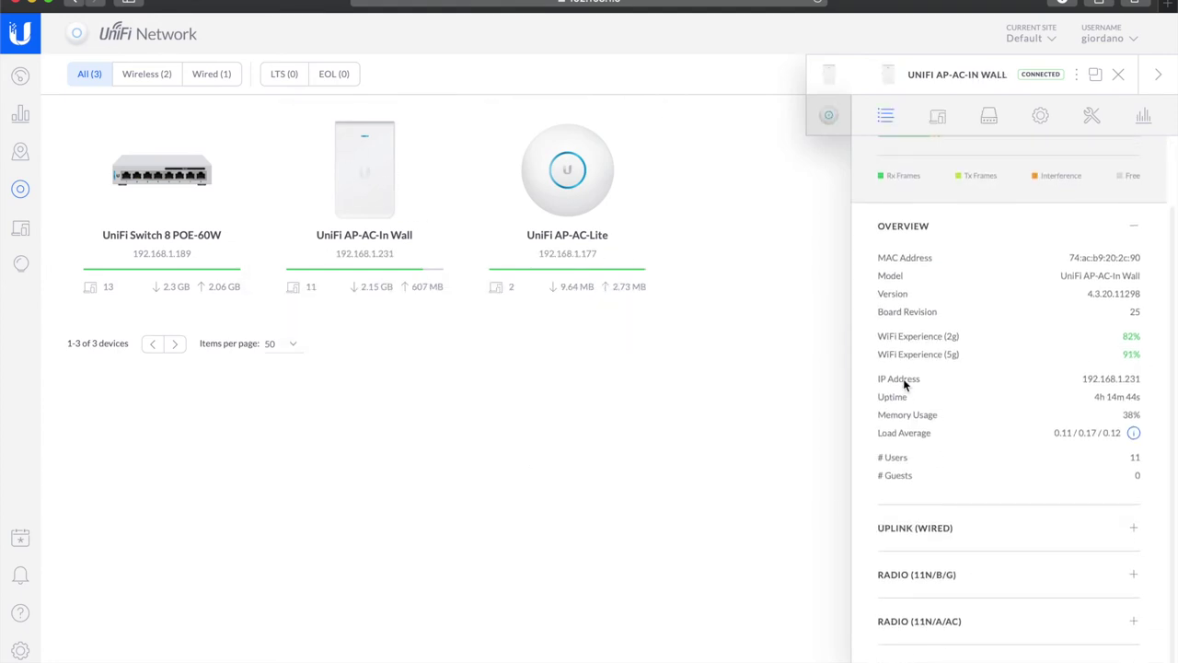
pyautogui.click(939, 117)
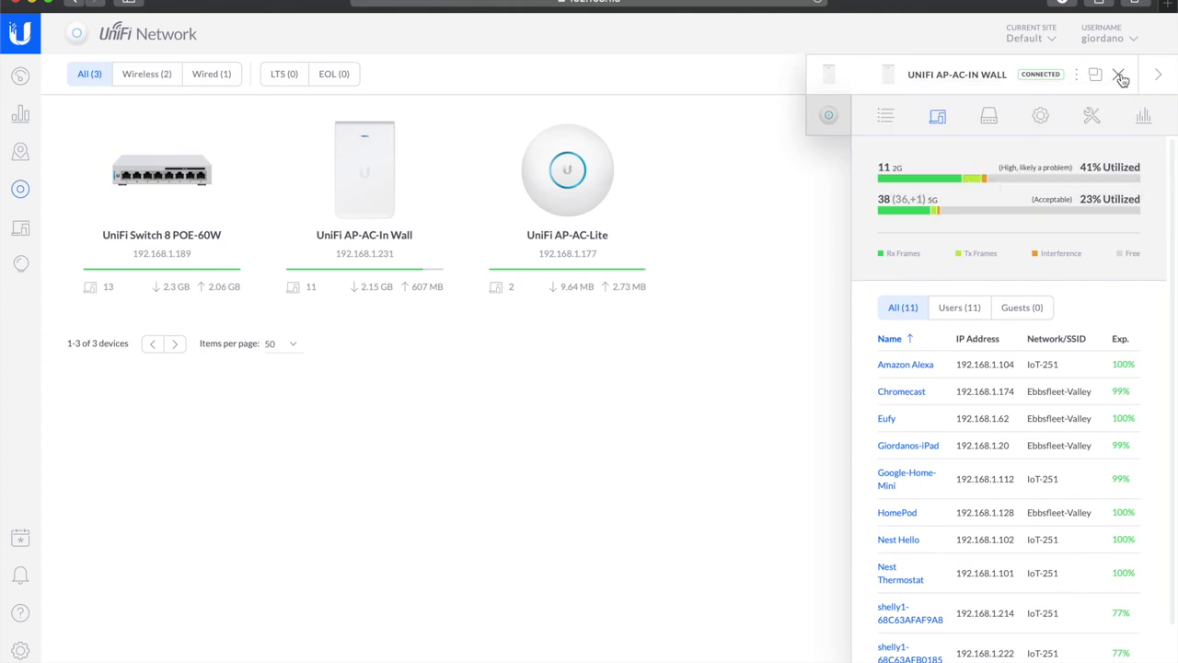
# Open the AP-AC-Lite's WLAN configuration and examine the SSID override of the 2G IoT-251 network.
pyautogui.click(632, 215)
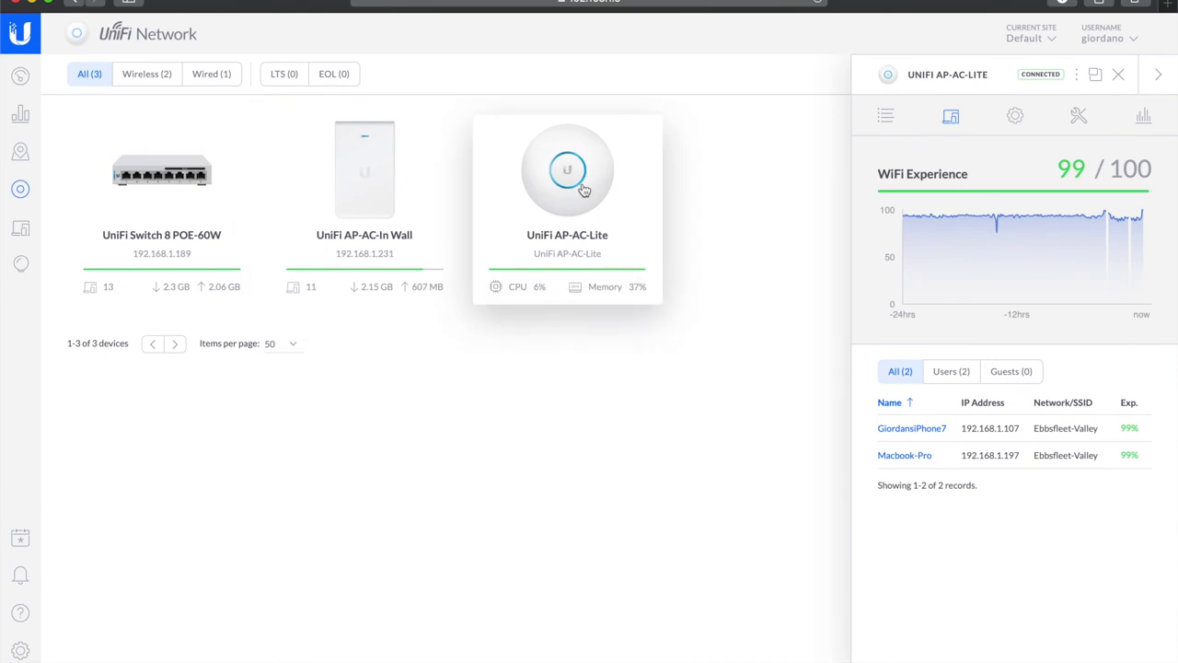
pyautogui.click(1015, 117)
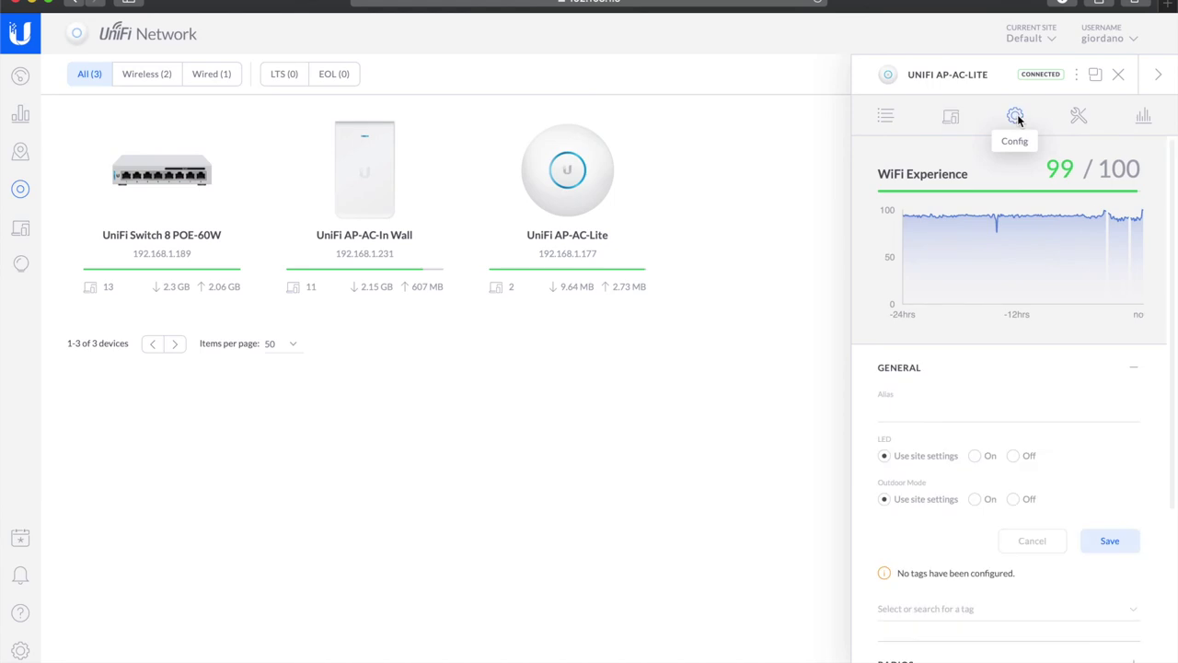
pyautogui.scroll(-10, 1031, 322)
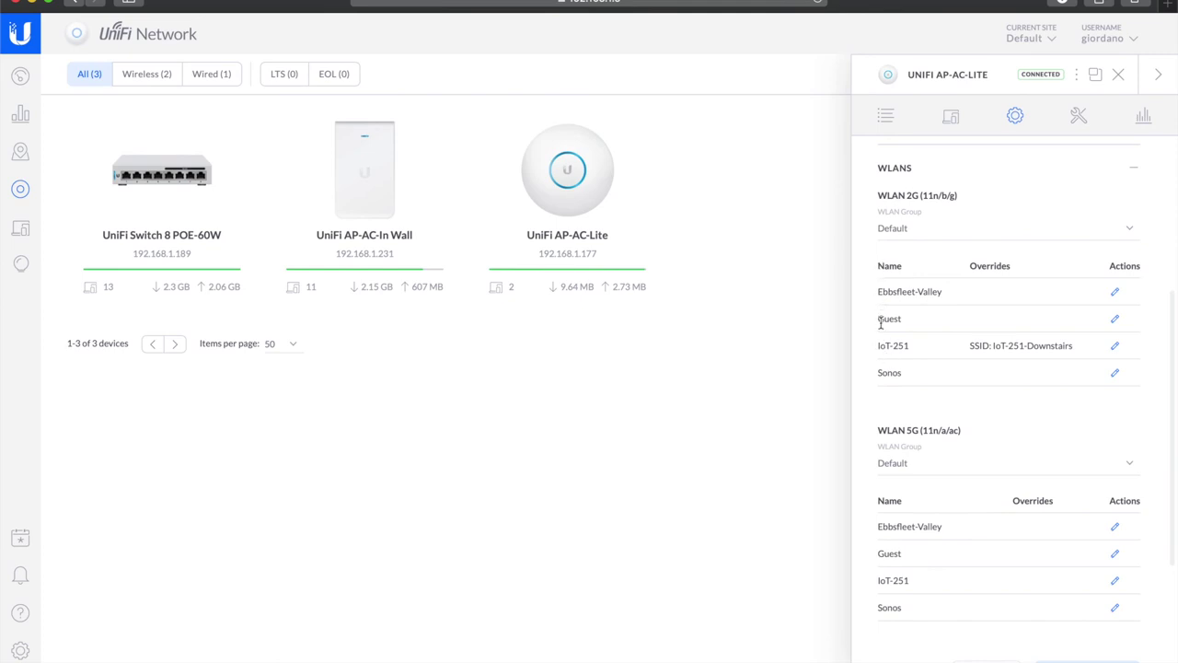
pyautogui.moveTo(878, 345); pyautogui.dragTo(911, 347)
pyautogui.click(888, 345)
pyautogui.moveTo(992, 345); pyautogui.dragTo(1081, 345)
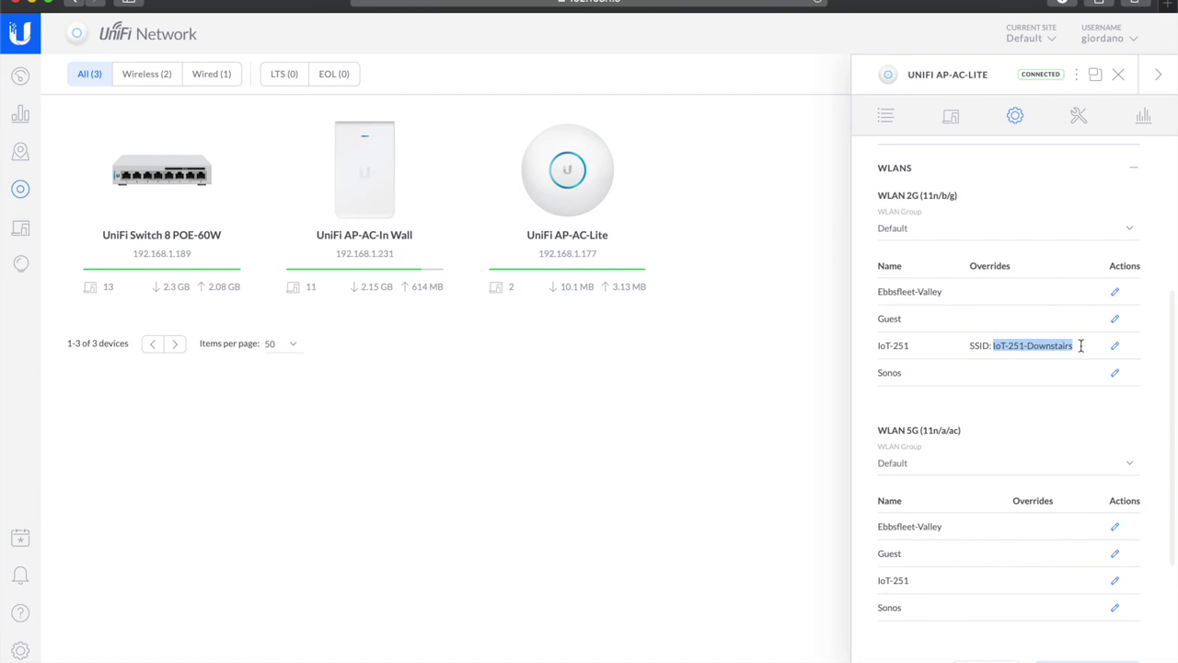
pyautogui.click(1084, 348)
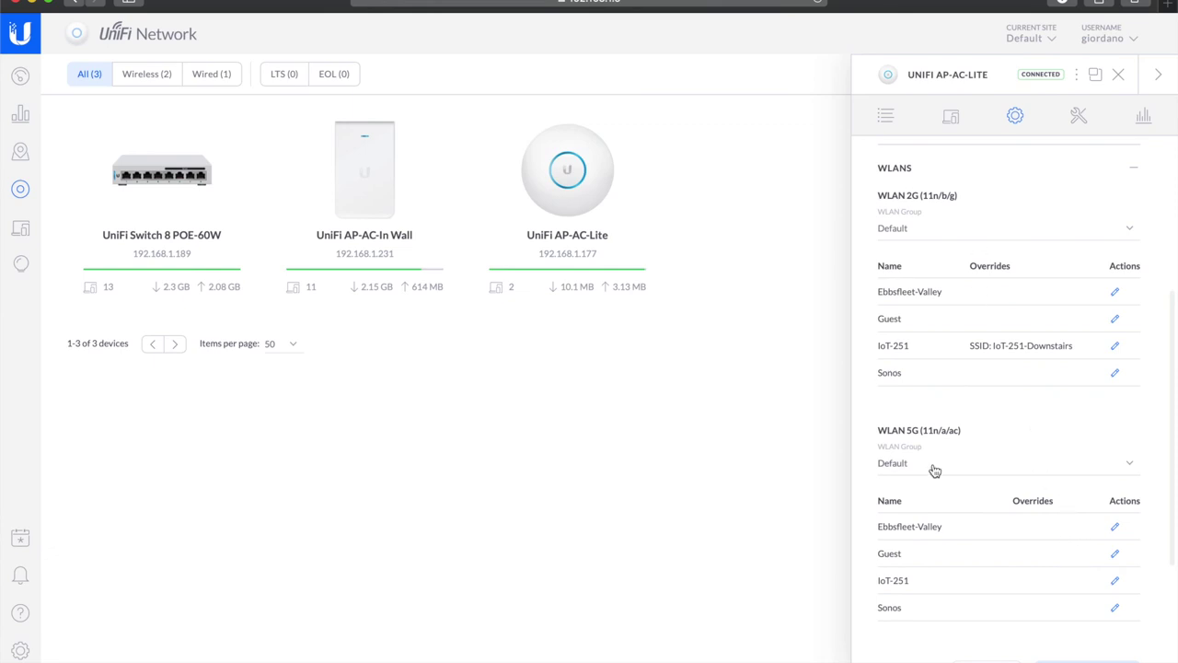
# Override the AP-AC-Lite's 5G IoT-251 SSID with IoT-251_Downstairs, and queue and apply the WLAN changes.
pyautogui.click(1115, 582)
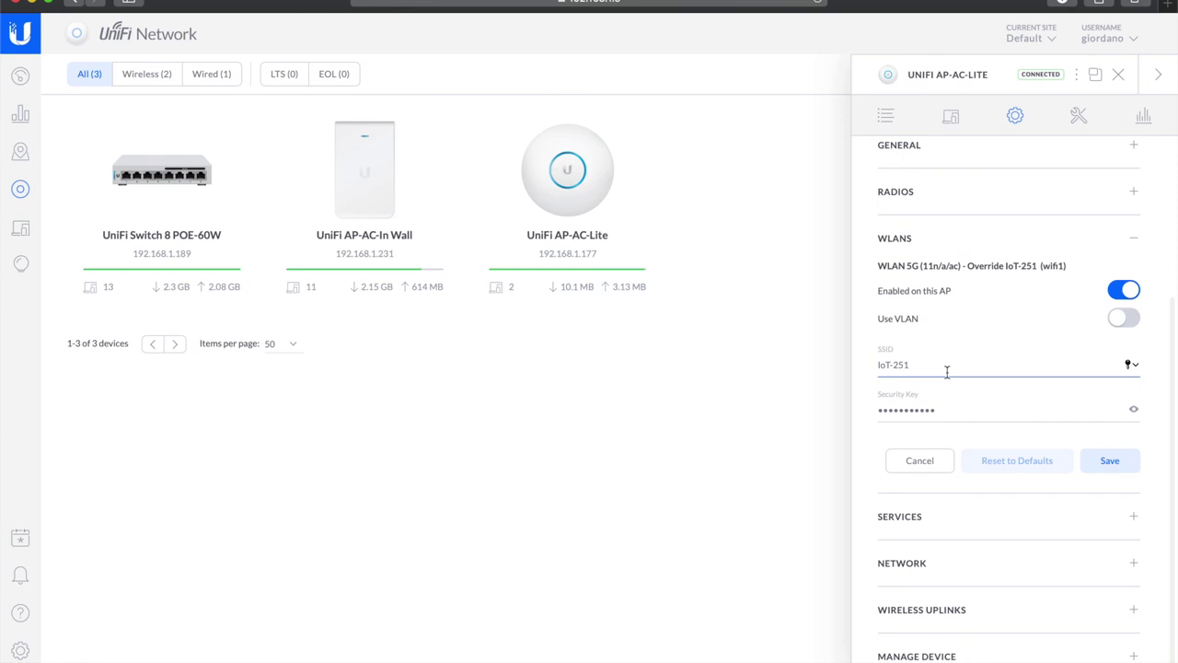
pyautogui.write('_Downstairs')
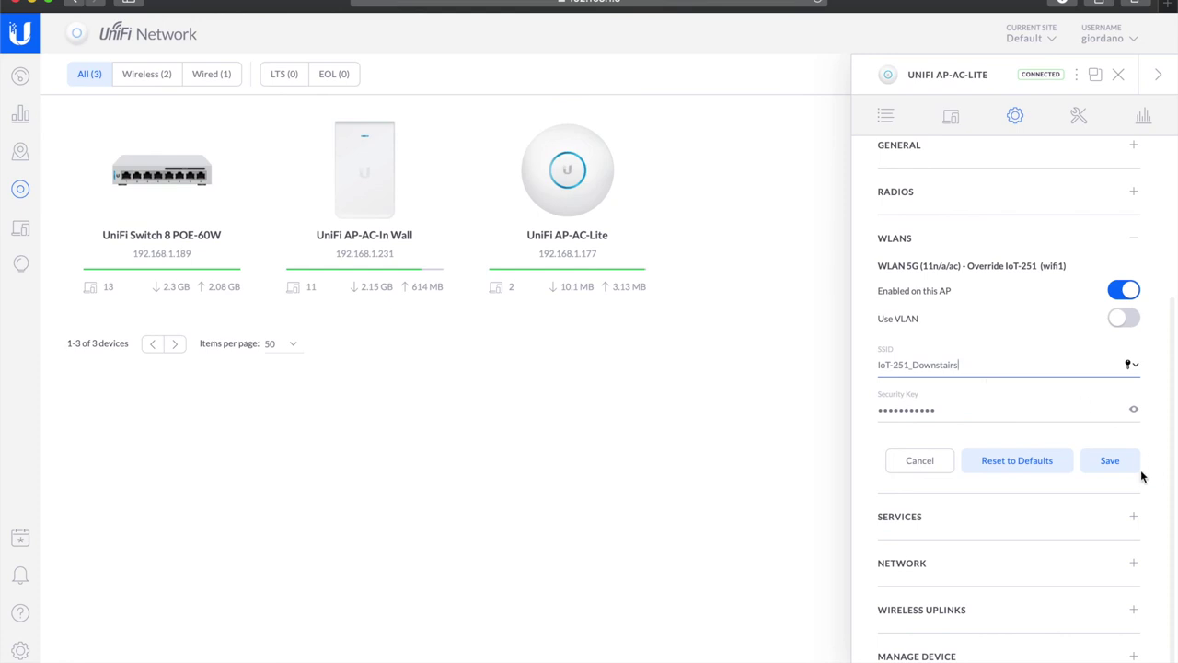
pyautogui.click(1110, 461)
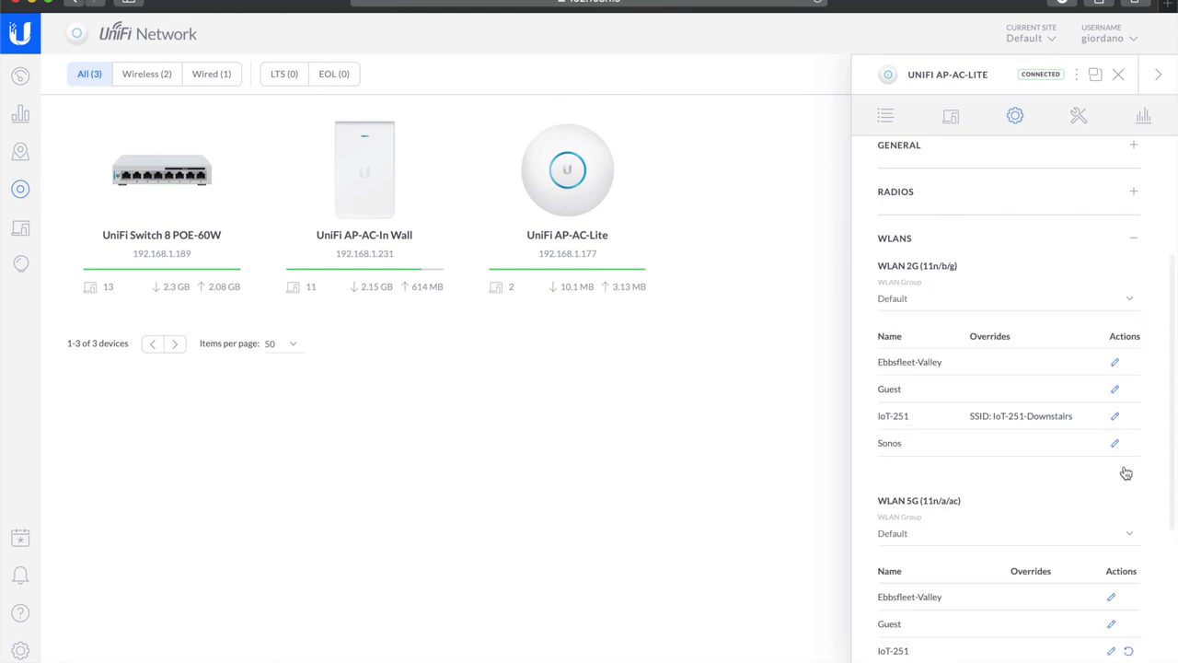
pyautogui.scroll(-5, 995, 506)
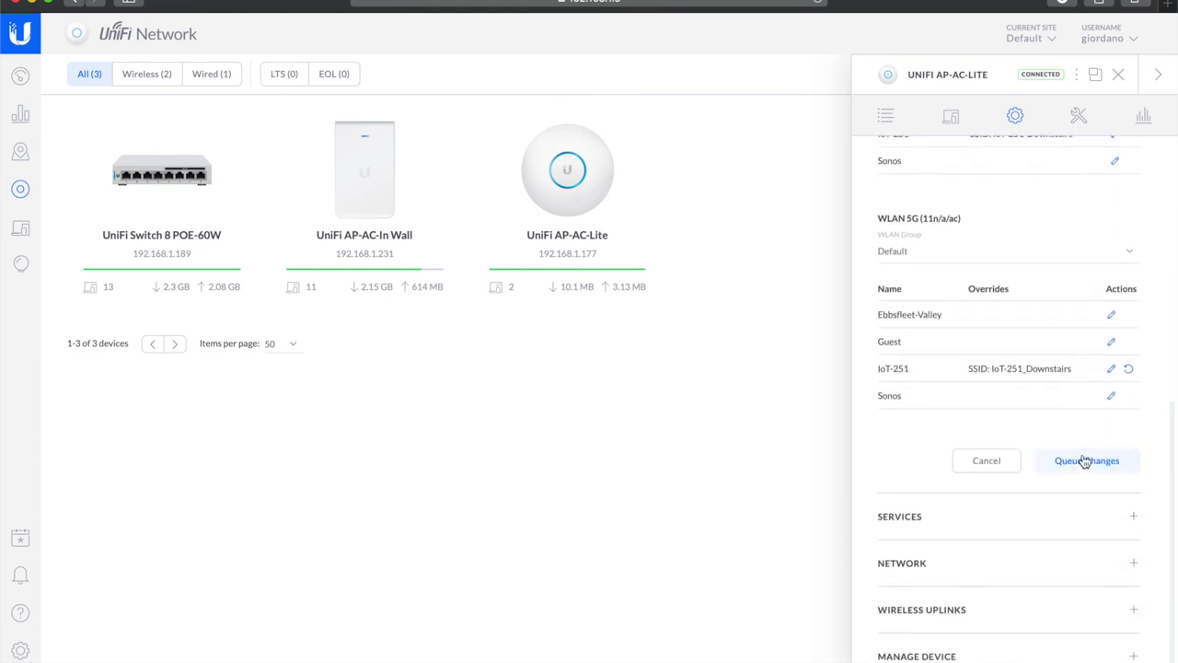
pyautogui.click(1085, 461)
pyautogui.scroll(-2, 1085, 461)
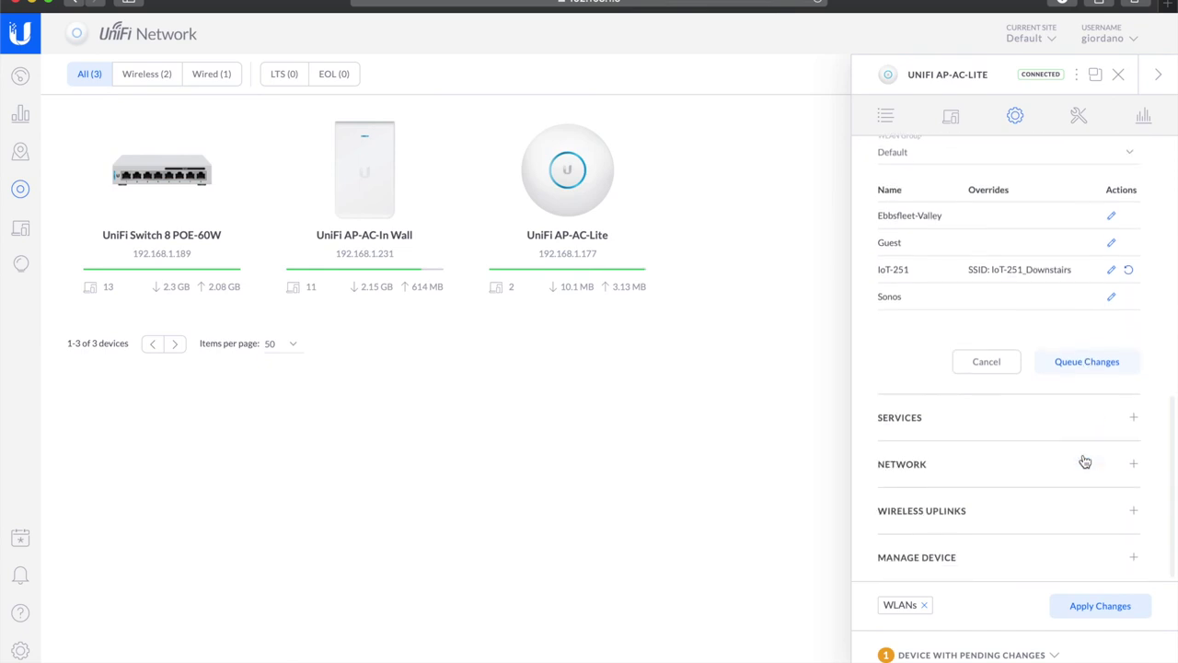
pyautogui.click(1104, 610)
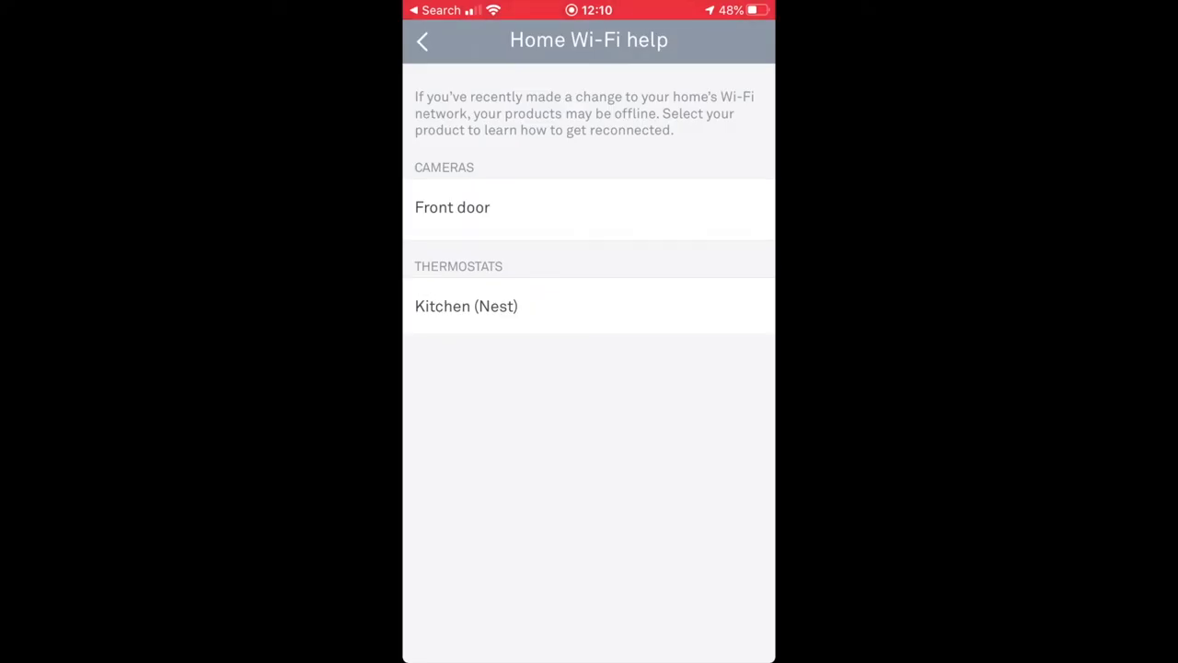
# In the Nest mobile app's Home Wi-Fi help, start the Wi-Fi update for the Front door camera and proceed to its network selection.
pyautogui.click(452, 207)
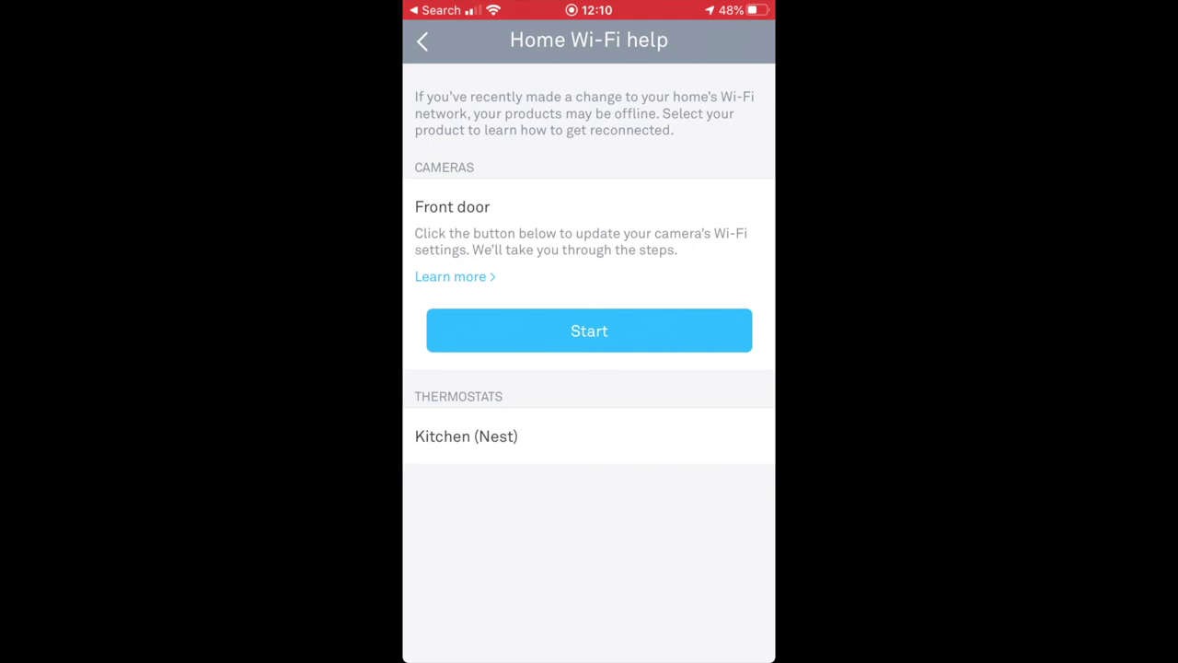
pyautogui.click(589, 330)
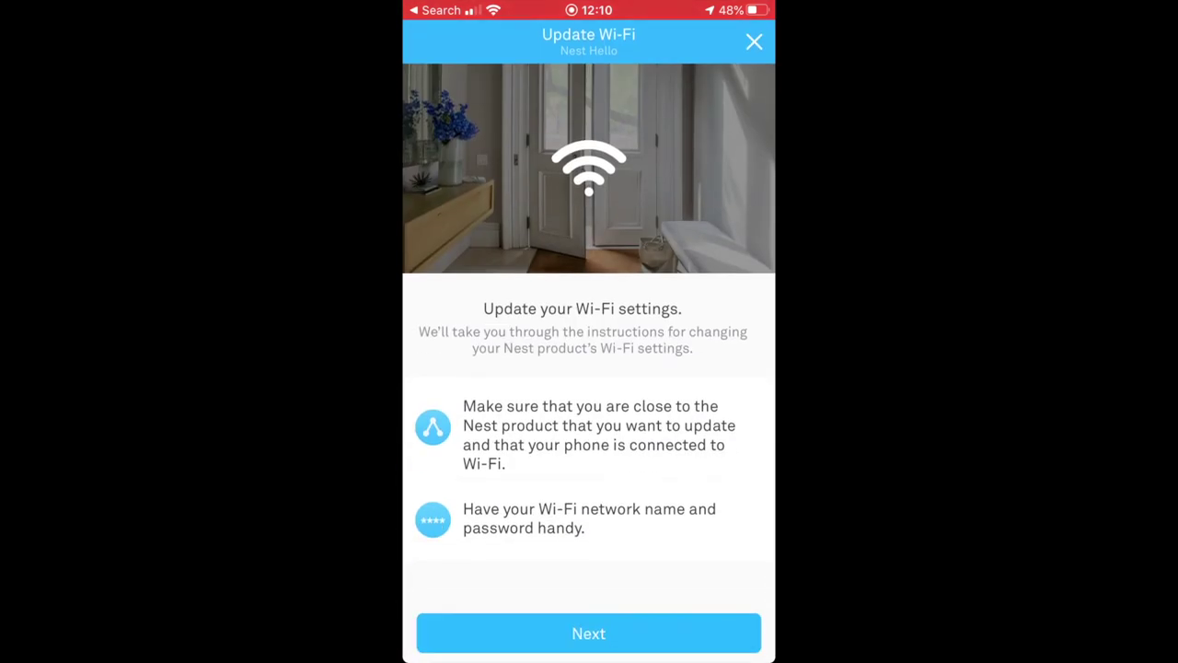
pyautogui.click(589, 633)
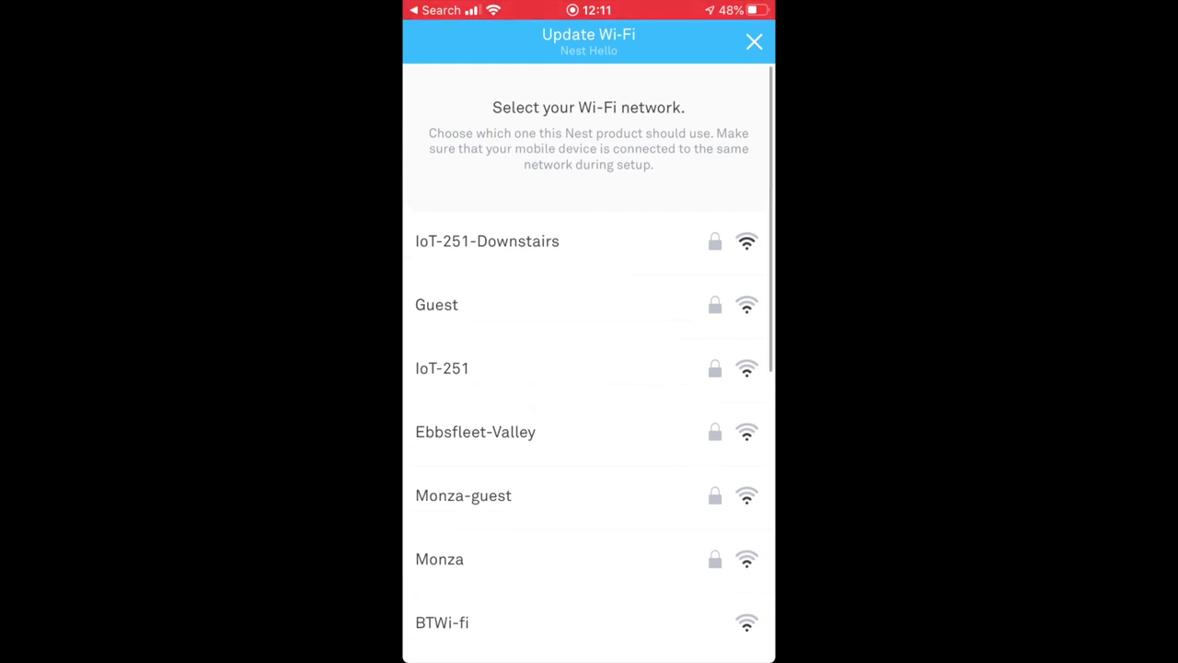
# Choose IoT-251-Downstairs as the Nest Hello's Wi-Fi network and submit the Wi-Fi password to connect it.
pyautogui.scroll(-2, 589, 369)
pyautogui.scroll(3, 589, 369)
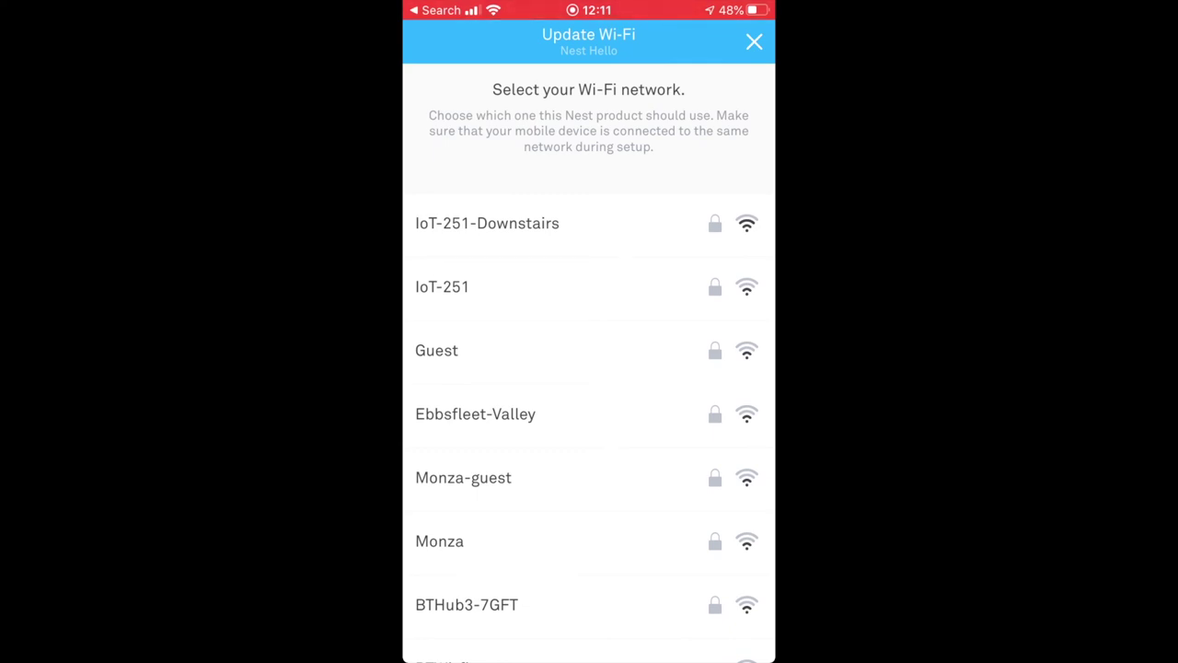
pyautogui.click(487, 223)
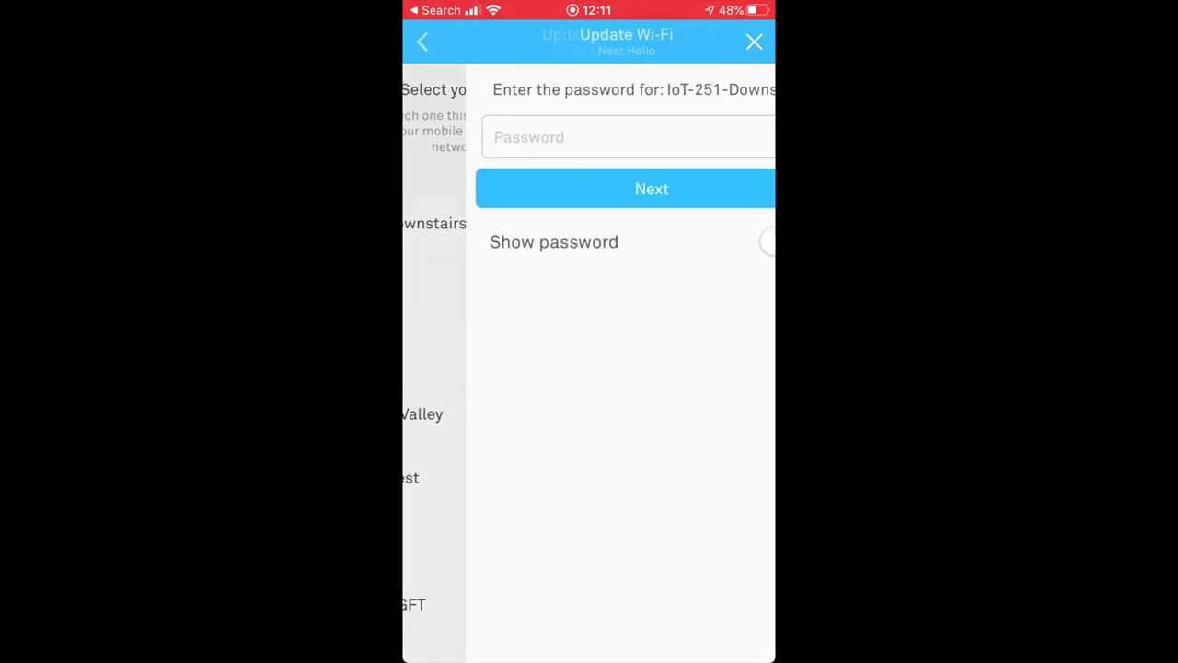
pyautogui.click(588, 188)
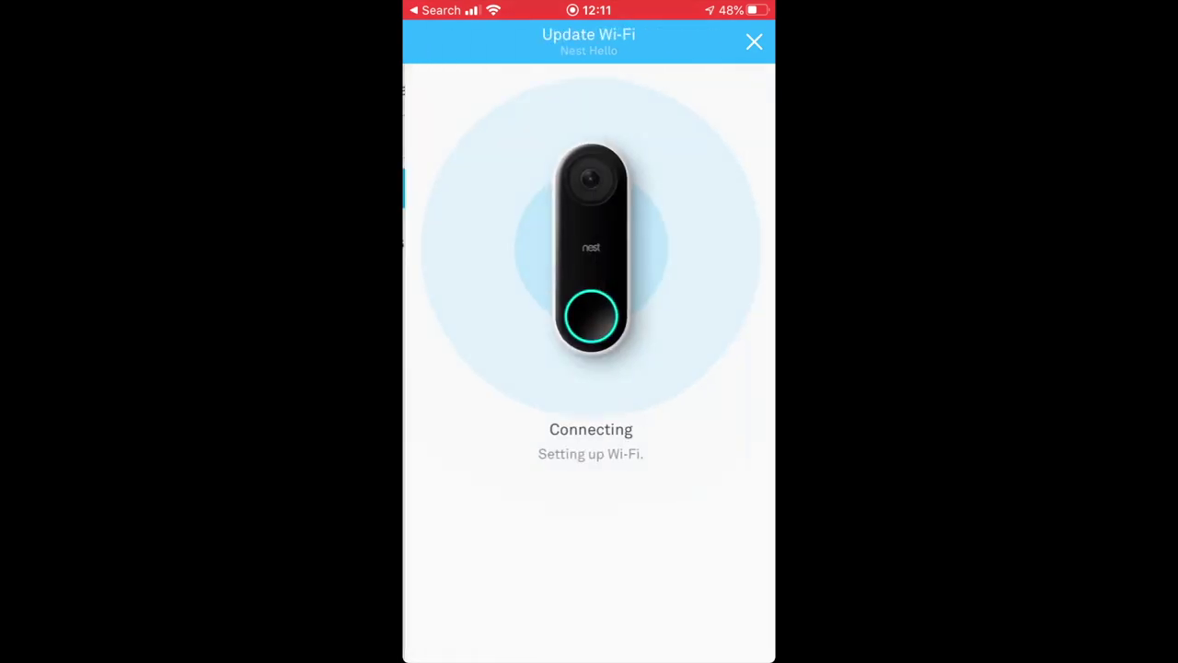